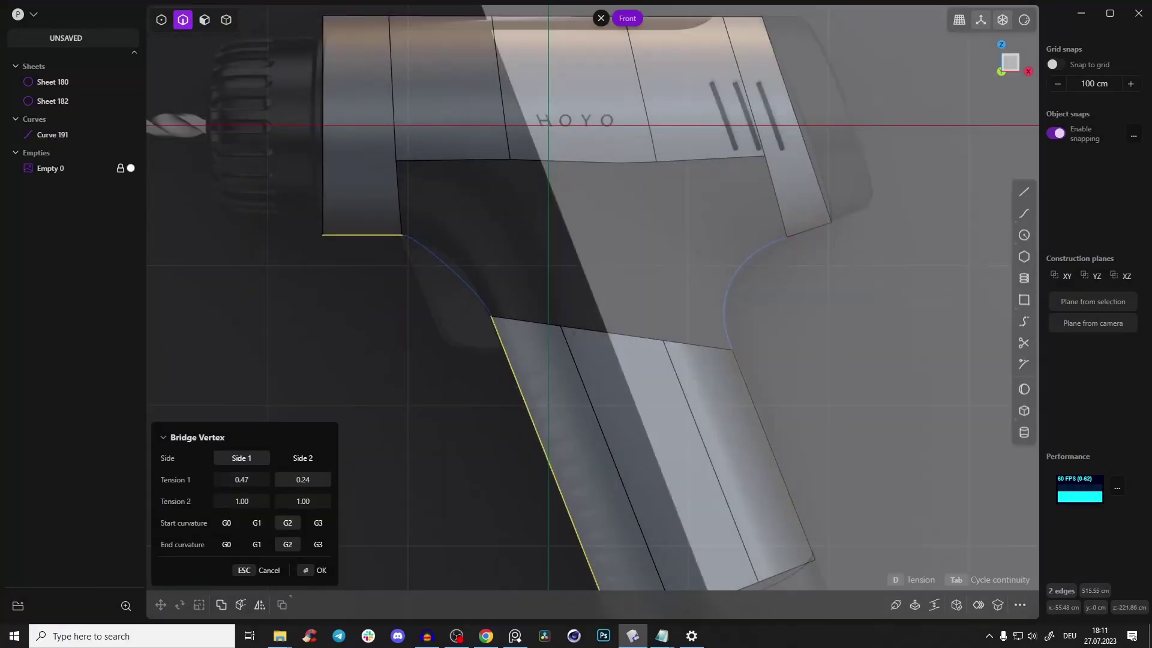
key("Tab")
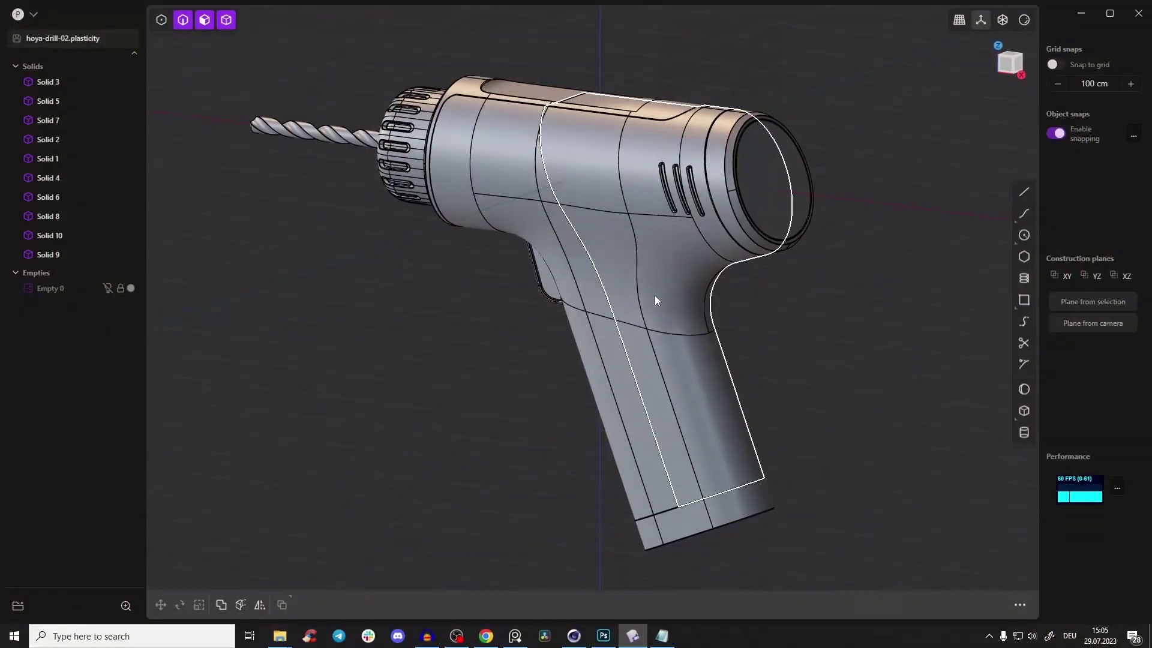
- Export the complete drill model as a Wavefront OBJ file into the Hoyo-Drill-Part-03-Export folder
middle_click_drag(624, 229, 729, 249)
middle_click_drag(541, 279, 626, 322, "shift")
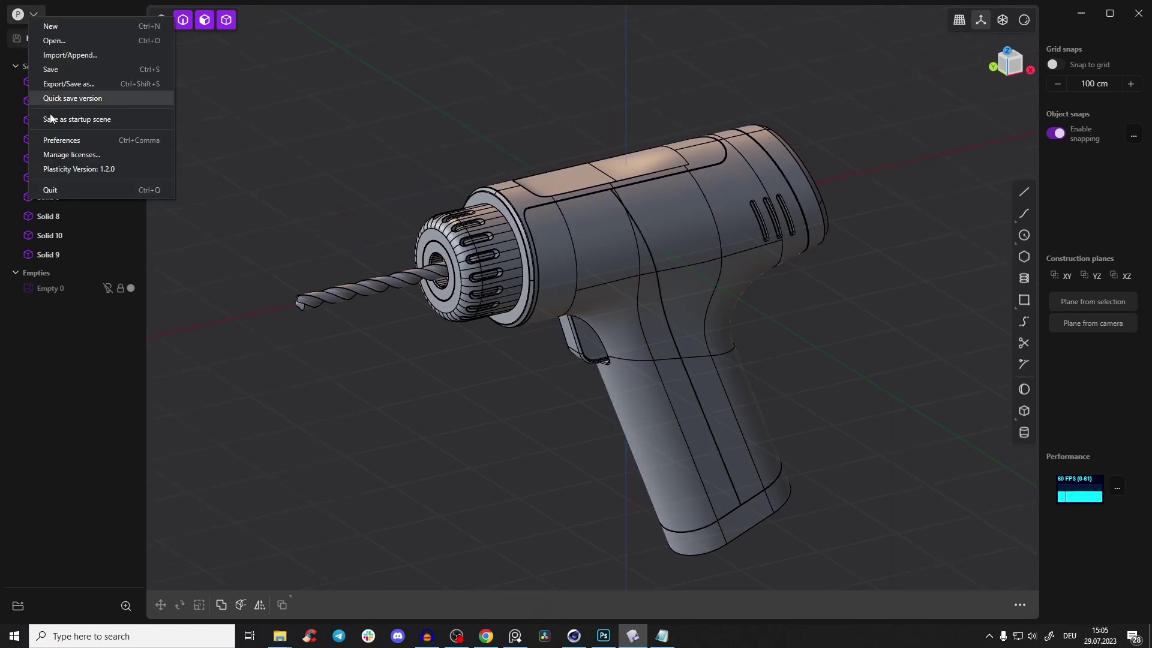
left_click(70, 85)
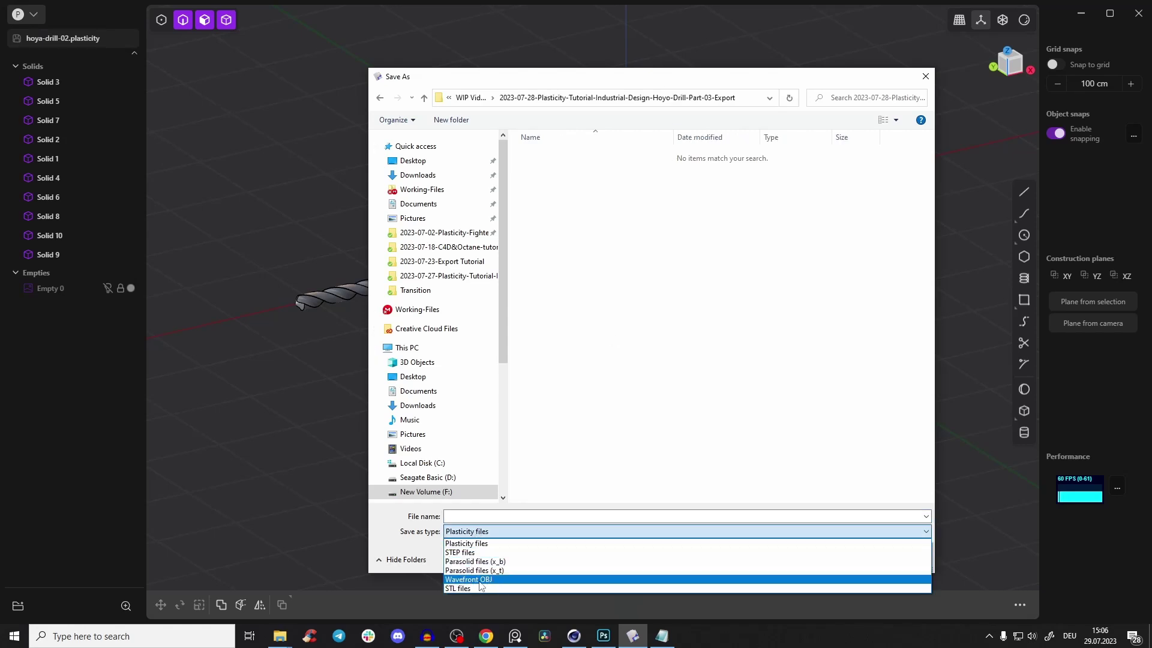
left_click(474, 580)
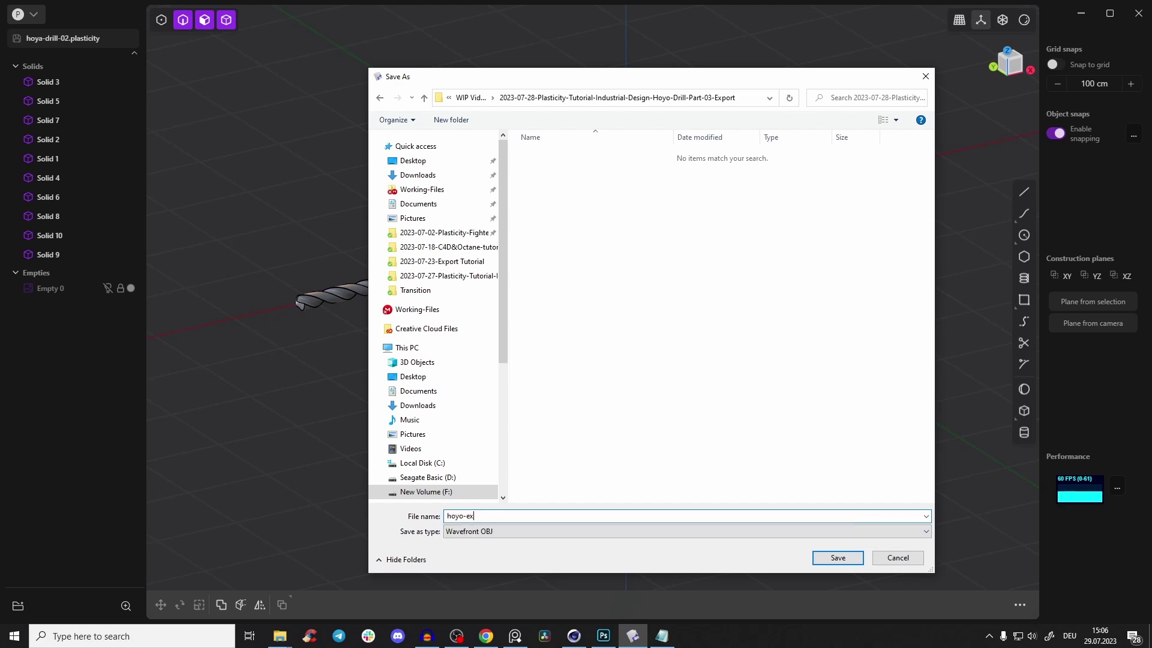
key("Return")
- Inspect the triangulated export preview of the drill body and switch the mesh topology to Ngons
scroll(566, 243, "up", 3)
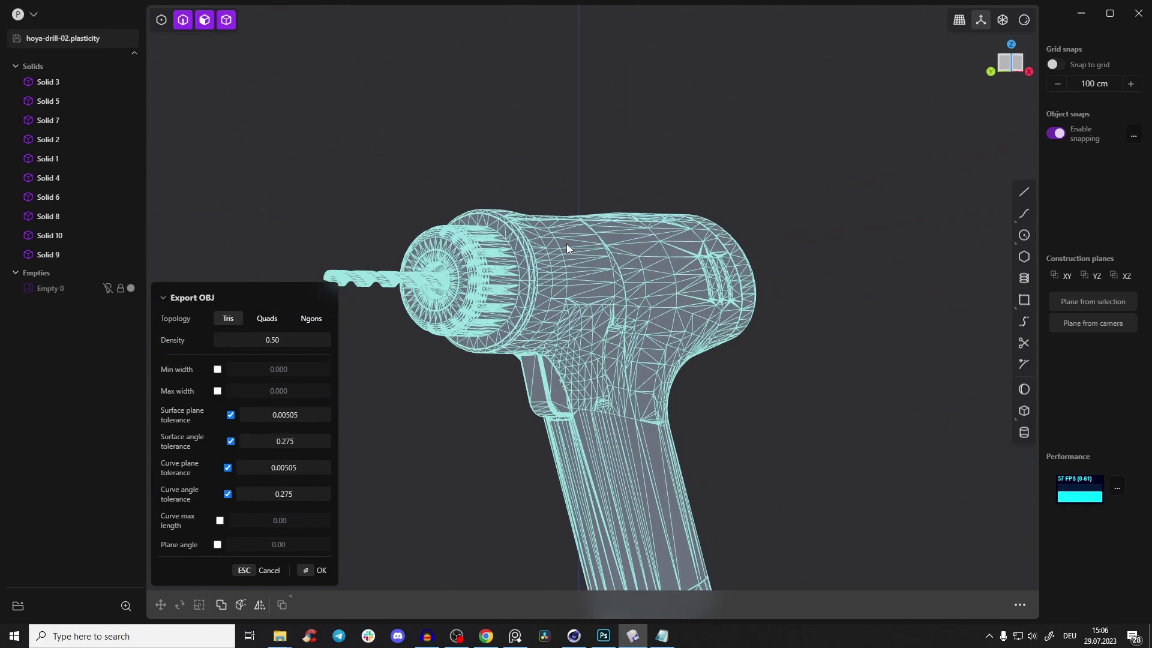
scroll(559, 257, "up", 5)
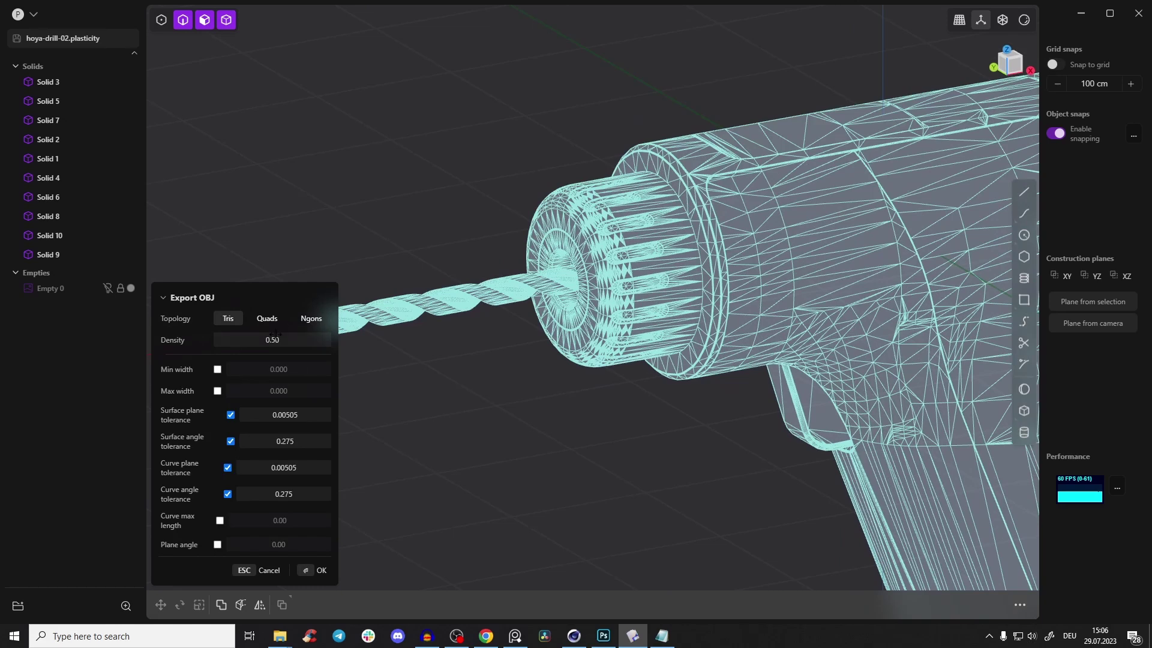
middle_click_drag(993, 225, 600, 268)
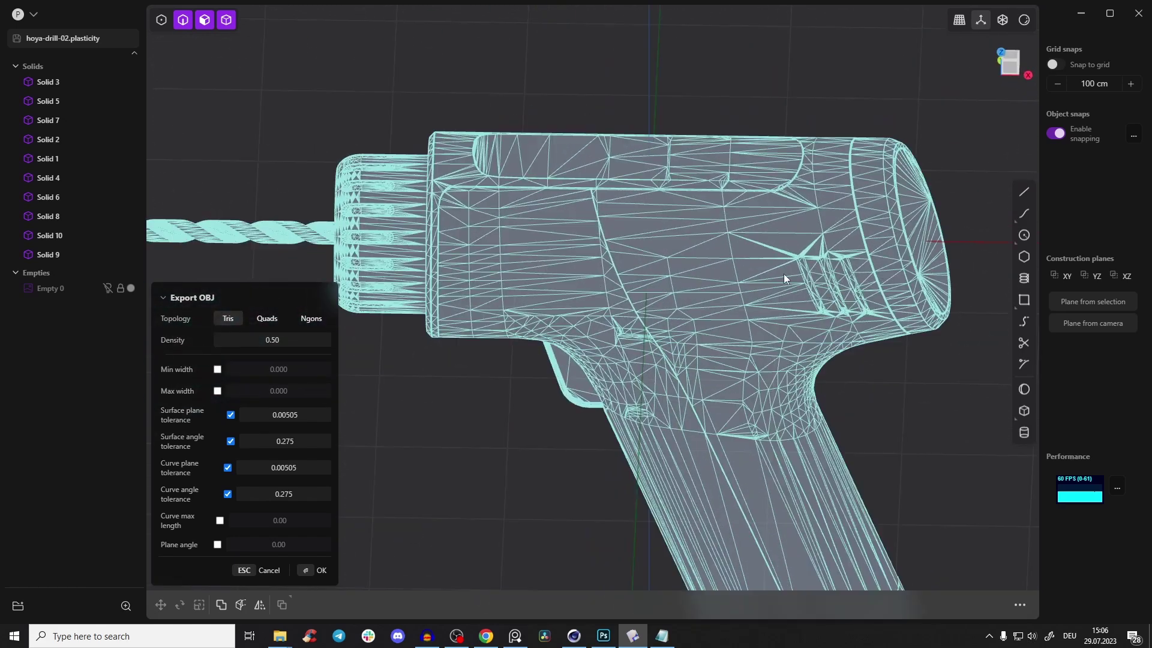
middle_click_drag(788, 271, 814, 230)
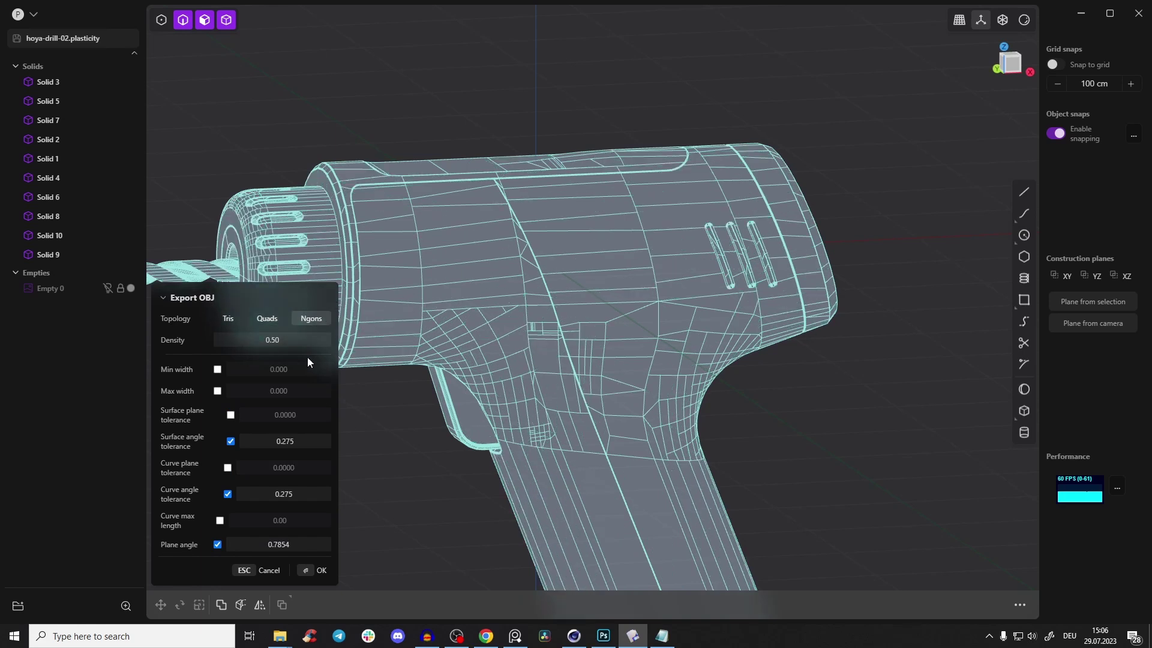
- Try an Ngon mesh density of 1.00 and check the preview around the chuck and housing
middle_click_drag(538, 324, 444, 183)
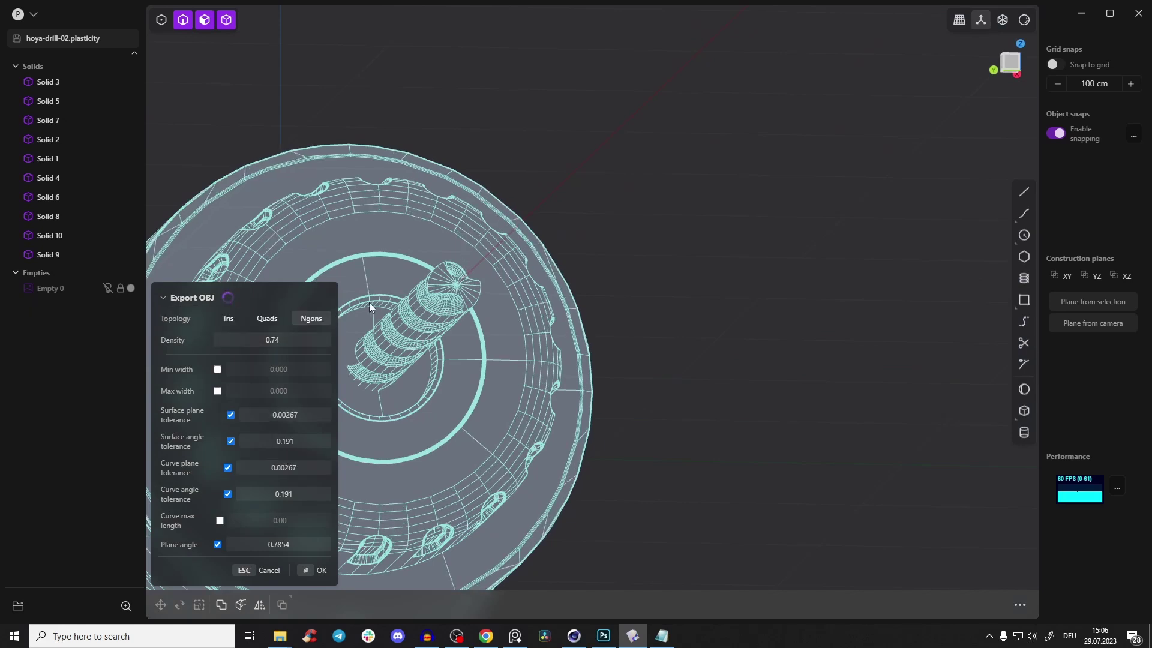
middle_click_drag(438, 222, 537, 214)
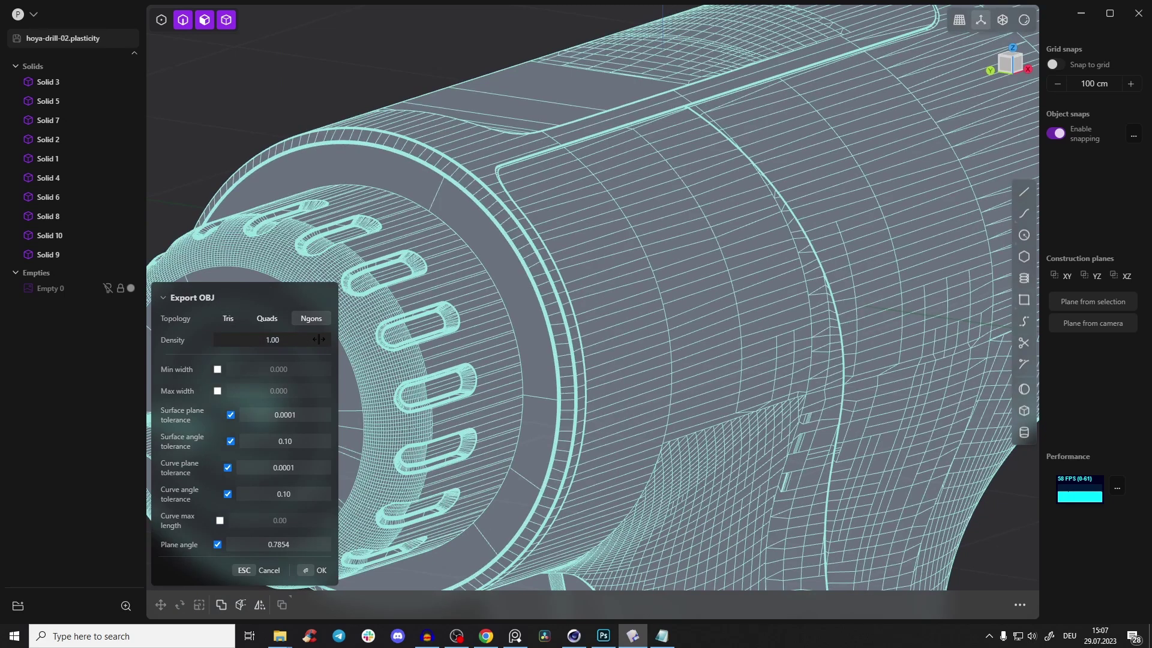
scroll(567, 148, "down", 10)
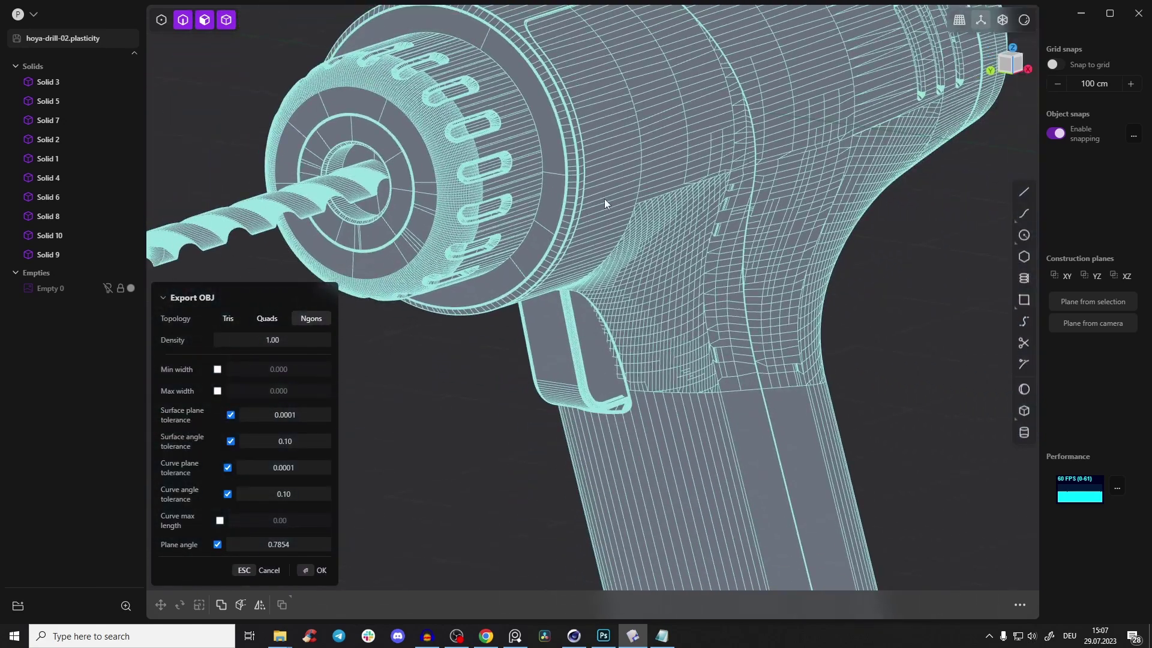
mouse_move(580, 203)
middle_mouse_down()
mouse_move(659, 136)
mouse_move(565, 210)
middle_mouse_up()
scroll(515, 192, "up", 3)
scroll(514, 192, "up", 8)
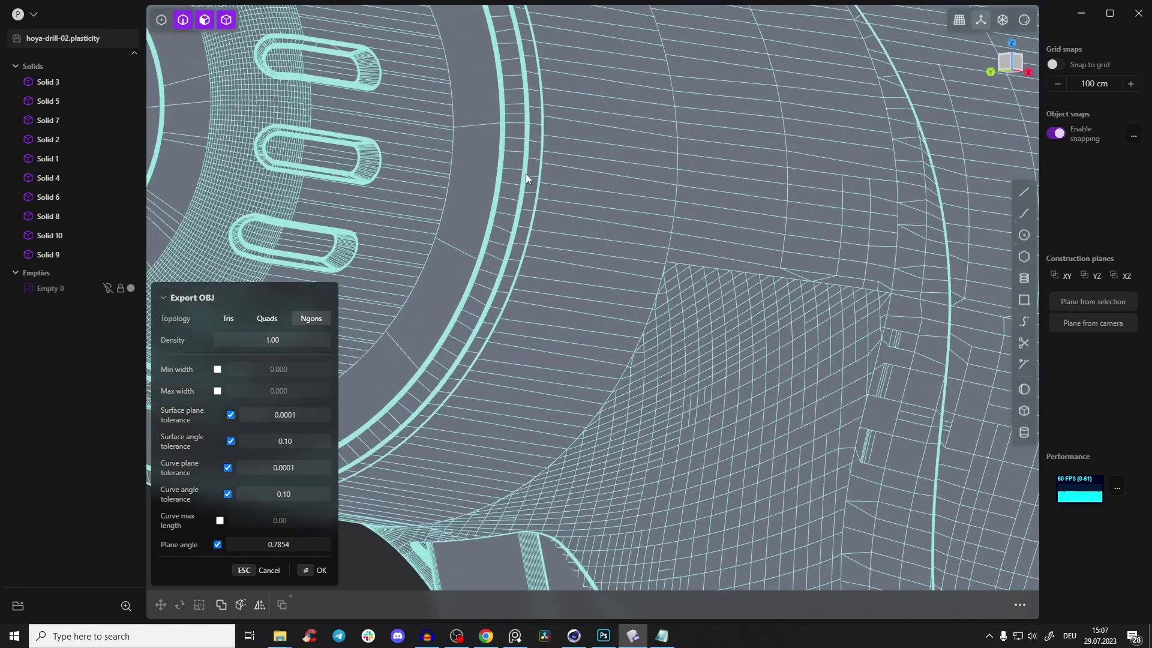
middle_click_drag(527, 175, 524, 241, "shift")
- Set the export mesh density to 0.90 and check the chuck and housing
scroll(514, 213, "down", 2)
scroll(532, 243, "down", 10)
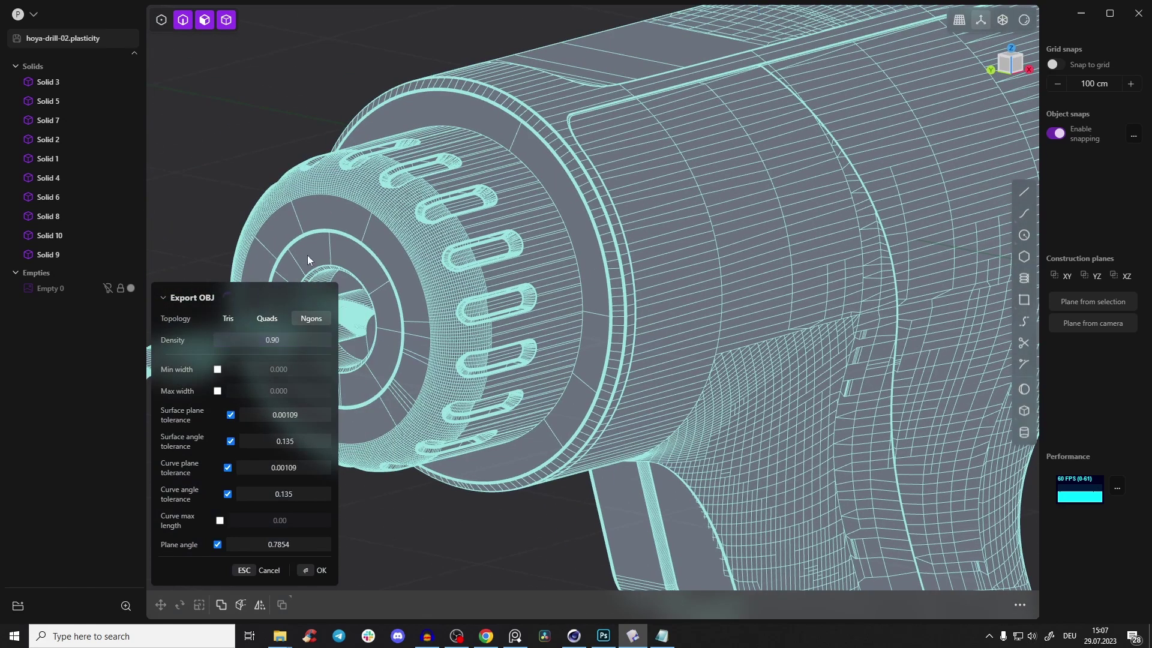
middle_click_drag(607, 241, 661, 297)
scroll(658, 301, "up", 3)
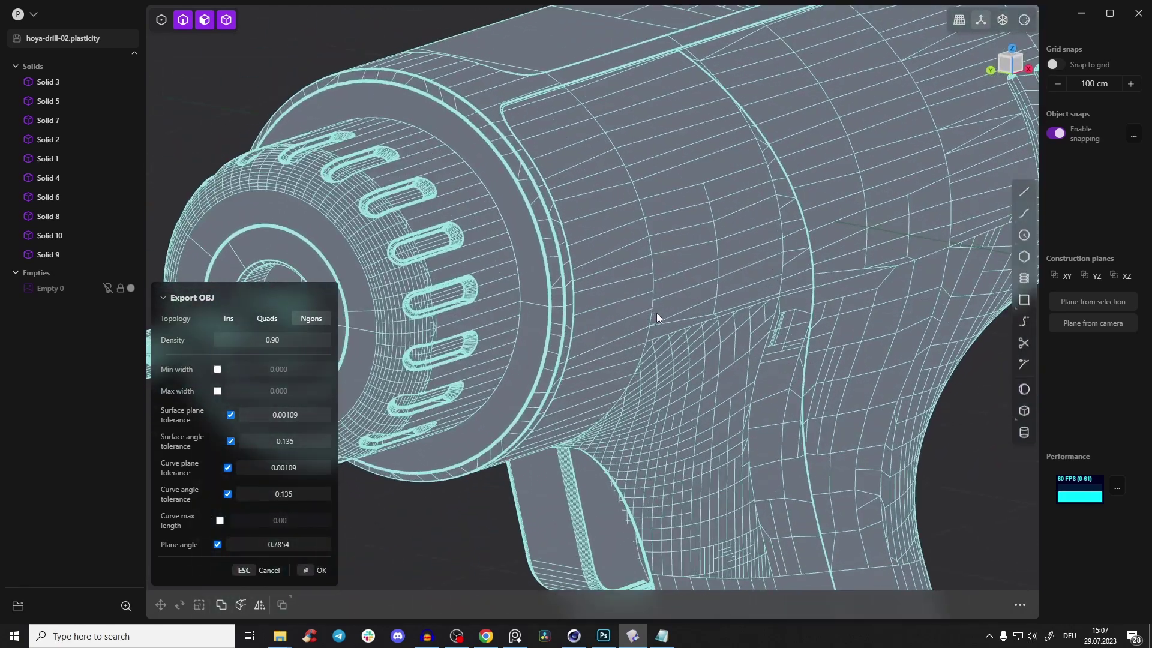
middle_click_drag(592, 242, 524, 265)
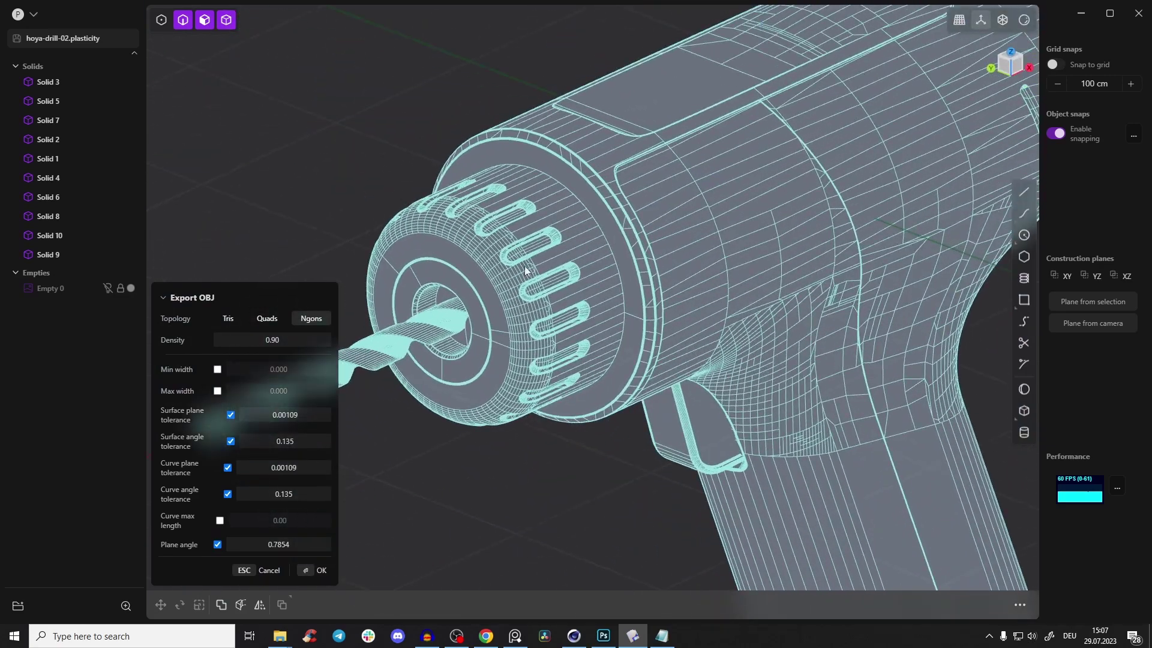
- Enable the minimum width limit and reduce it to 0.010 while checking the chuck's grip slots
scroll(498, 223, "up", 5)
scroll(499, 223, "up", 6)
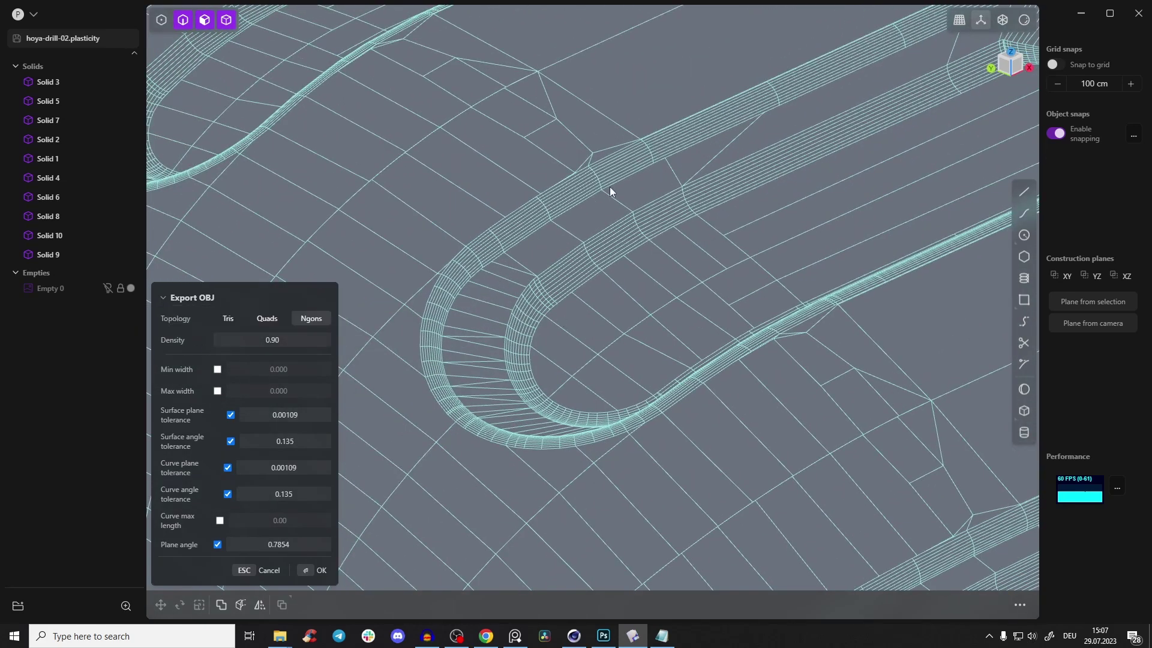
middle_click_drag(610, 188, 530, 253)
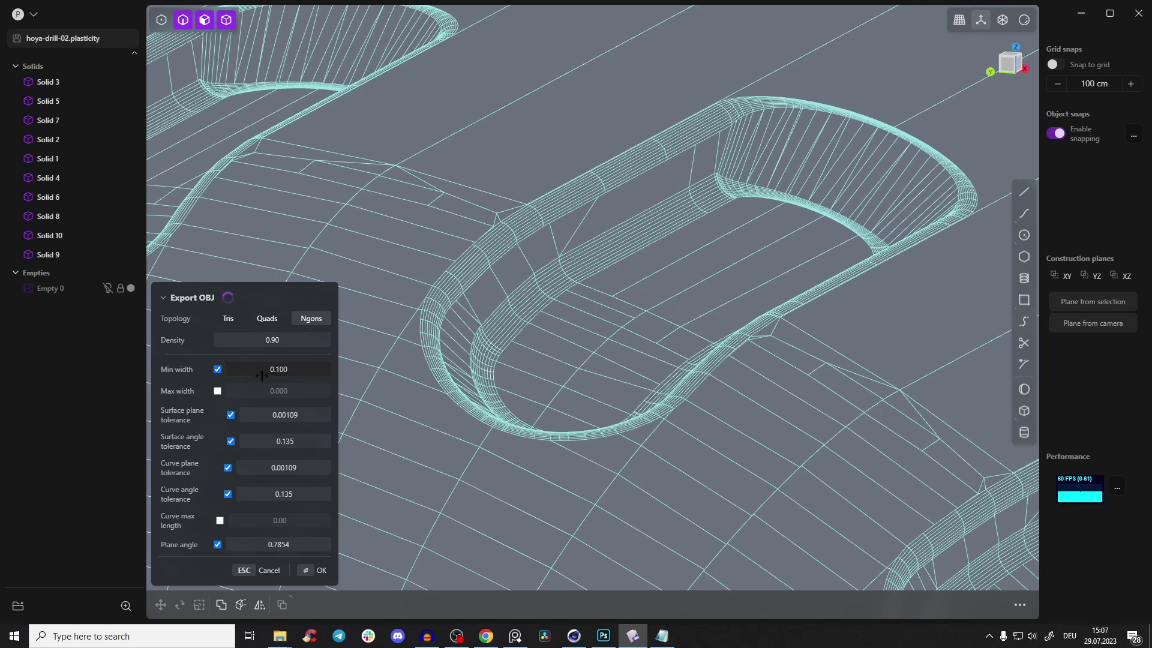
mouse_move(644, 177)
middle_mouse_down()
mouse_move(708, 114)
mouse_move(642, 153)
mouse_move(660, 158)
mouse_move(641, 191)
middle_mouse_up()
scroll(661, 160, "down", 4)
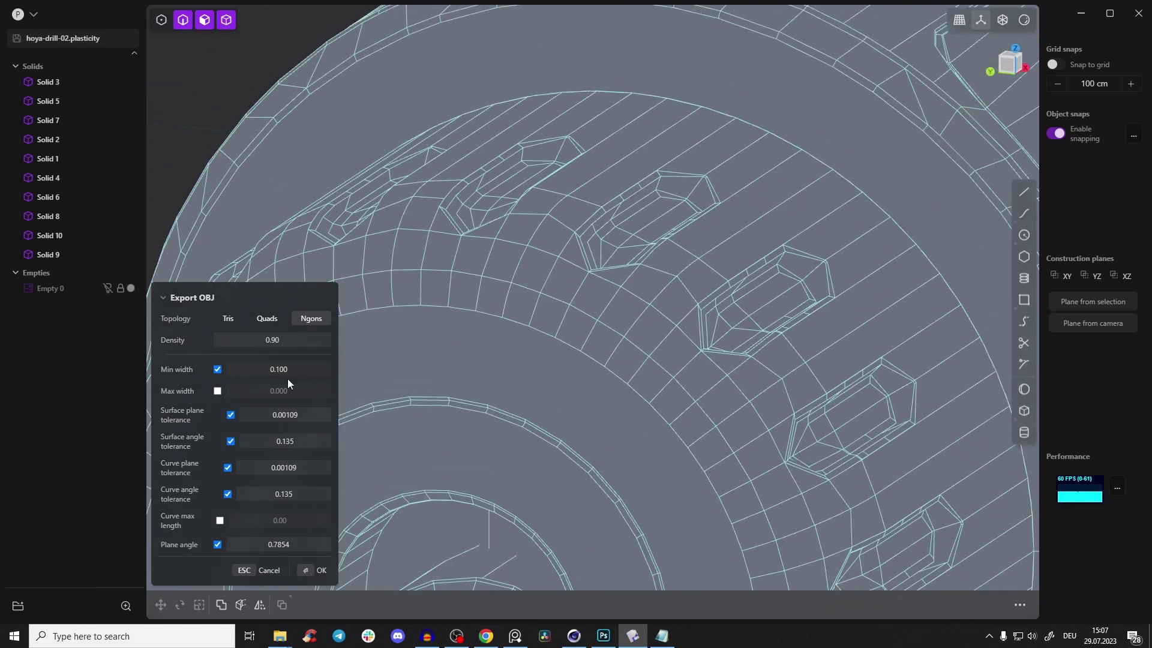
left_click_drag(283, 370, 240, 370)
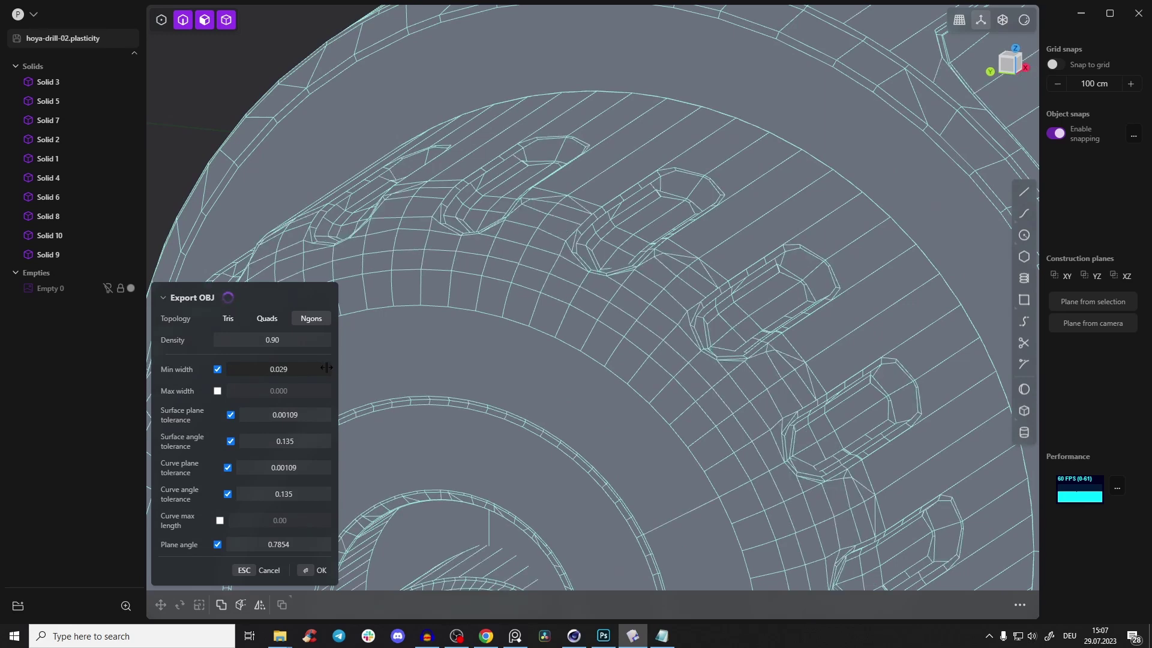
scroll(668, 185, "up", 5)
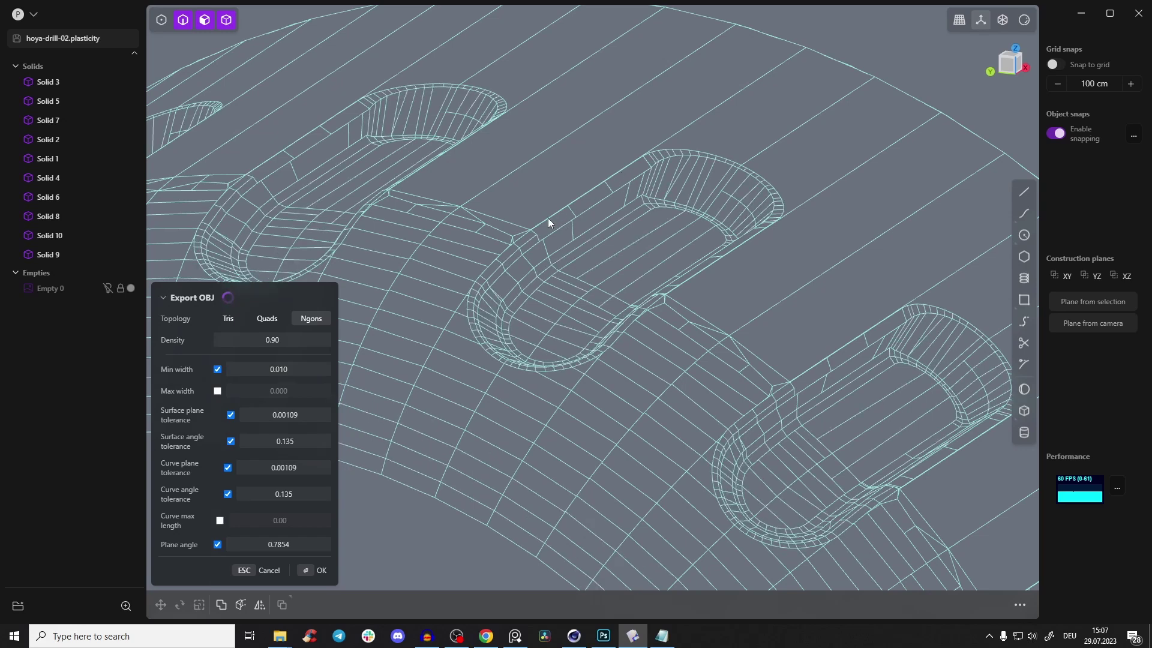
- Fine-tune the minimum width to 0.003 so the rounded edges of the chuck's grip slots keep enough detail
middle_click_drag(571, 207, 574, 215)
scroll(574, 215, "up", 2)
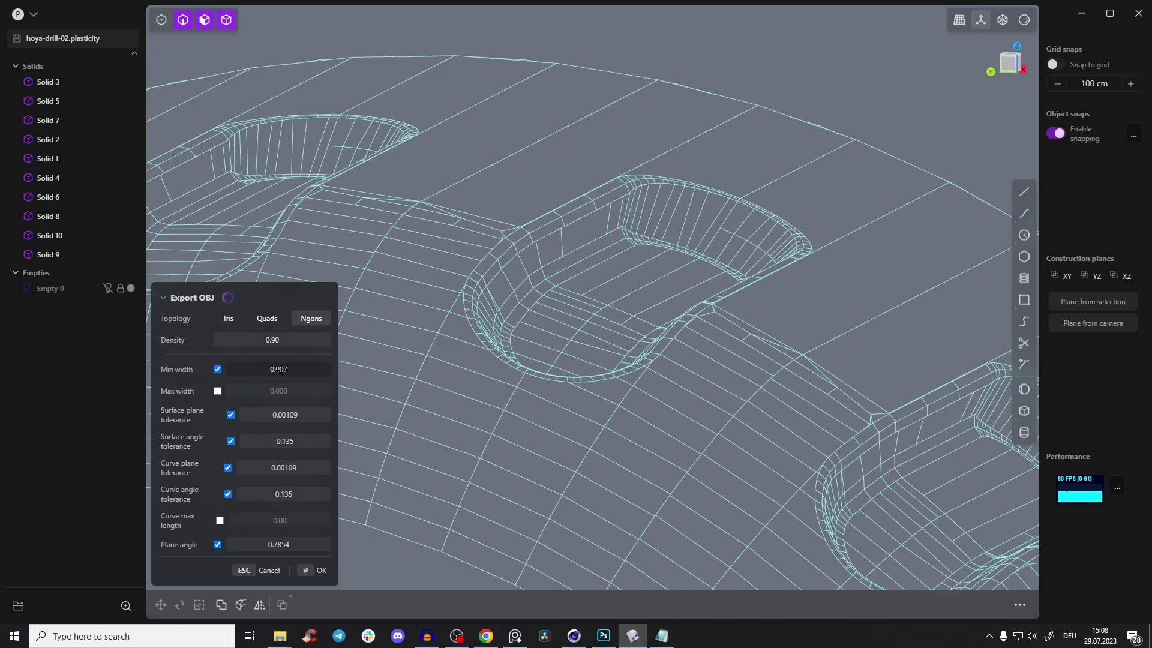
middle_click_drag(518, 271, 514, 270)
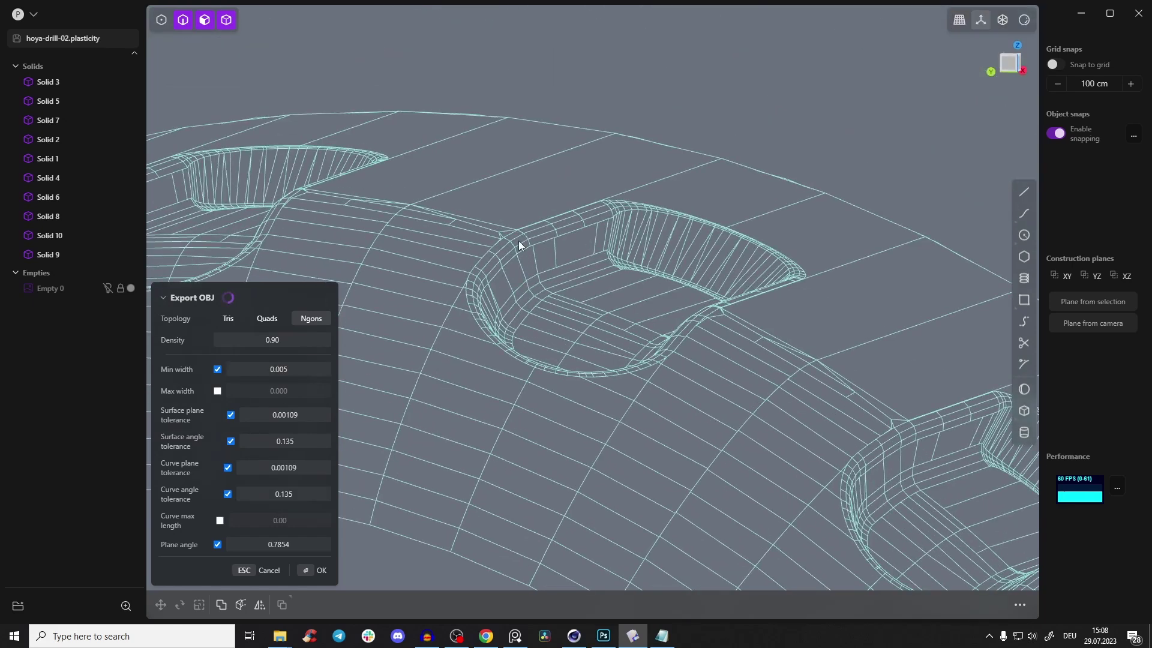
middle_click_drag(579, 211, 552, 223)
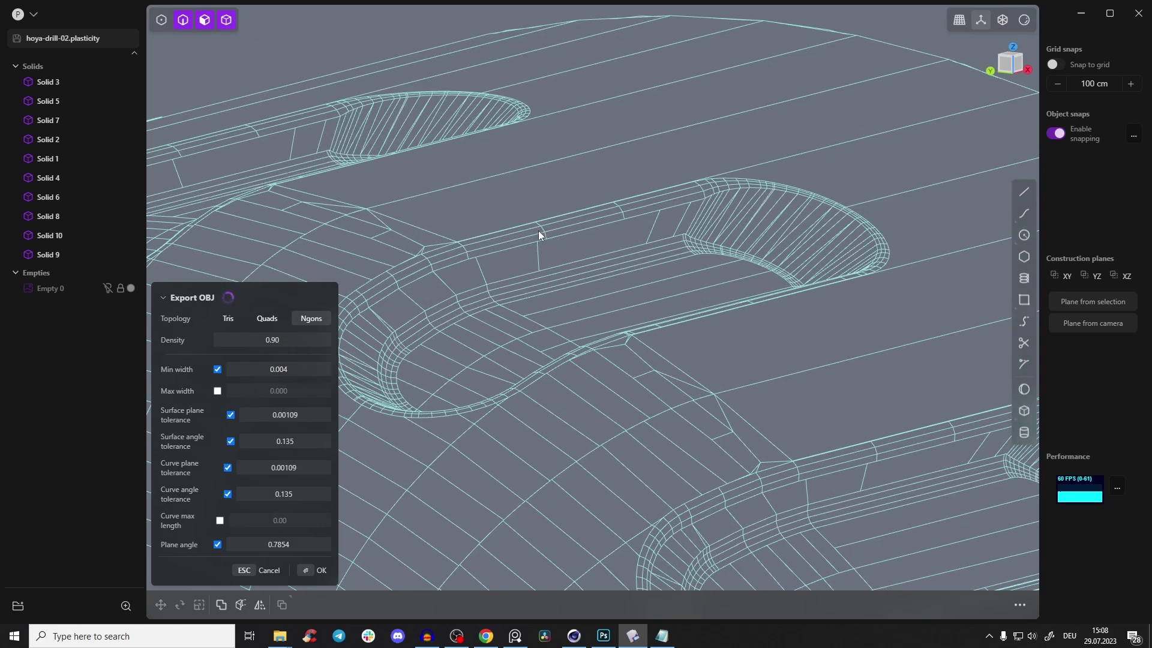
middle_click_drag(527, 252, 484, 308)
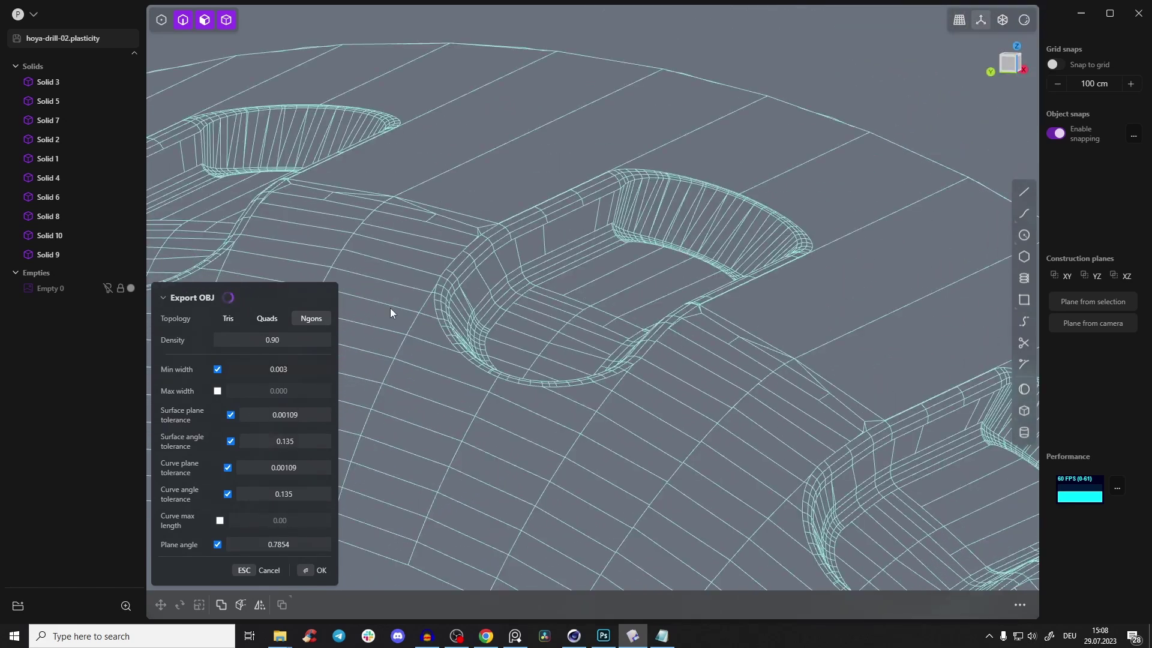
scroll(532, 237, "up", 3)
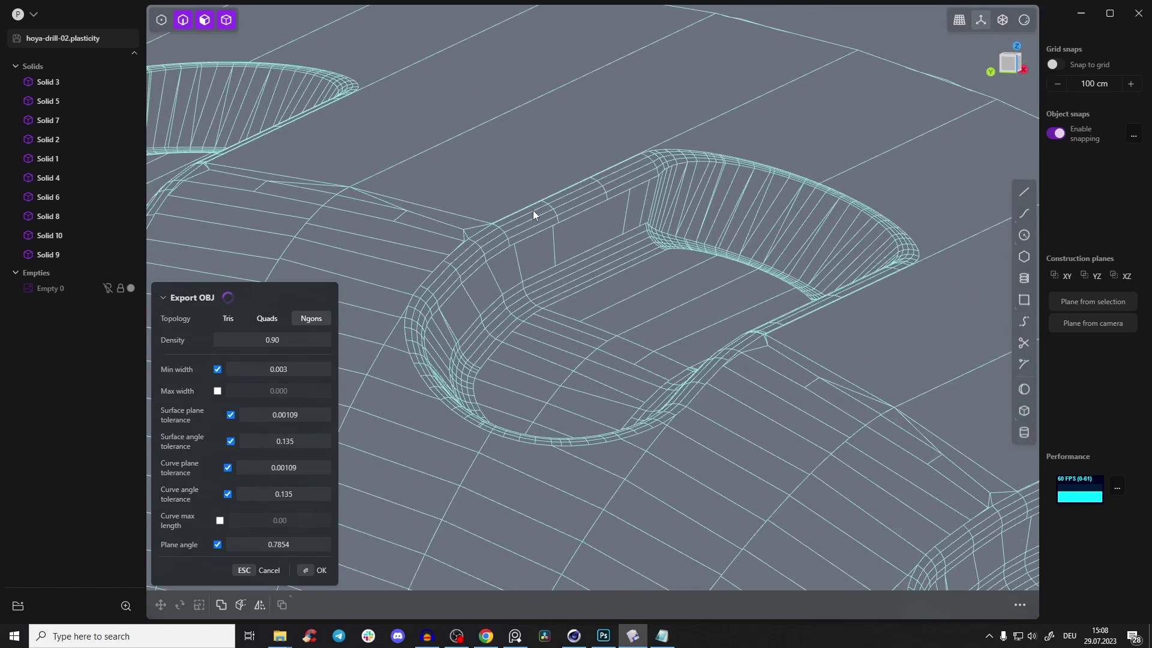
- Examine the mesh preview on the chuck, its grip slots and the twisted drill bit from several sides
scroll(562, 230, "down", 6)
middle_click_drag(840, 196, 772, 199)
scroll(837, 218, "up", 5)
middle_click_drag(837, 218, 873, 197)
scroll(870, 204, "down", 6)
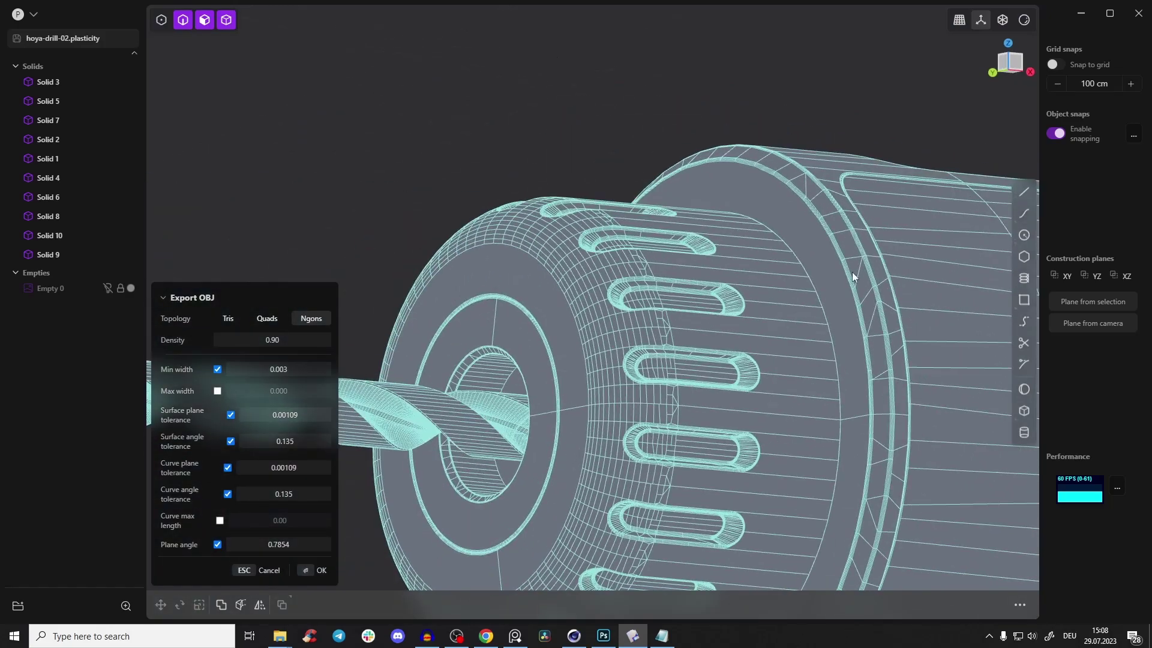
middle_click_drag(774, 363, 786, 286, "shift")
scroll(767, 277, "up", 6)
scroll(808, 270, "down", 7)
scroll(446, 276, "up", 8)
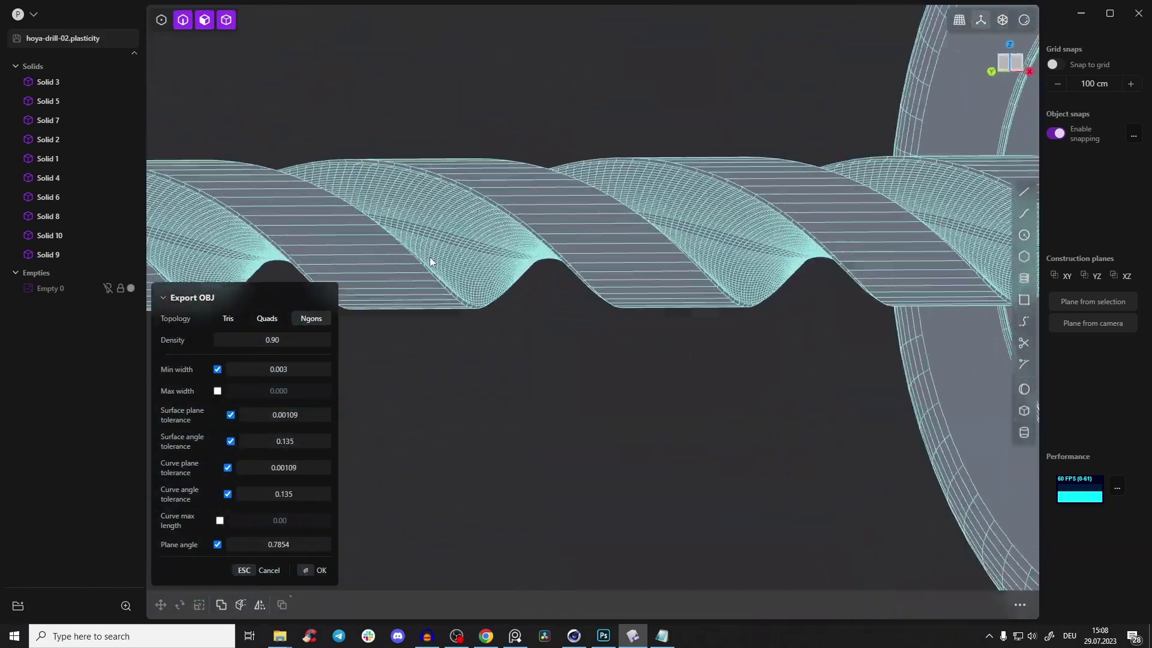
middle_click_drag(429, 257, 481, 258)
scroll(491, 259, "down", 5)
scroll(605, 232, "down", 5)
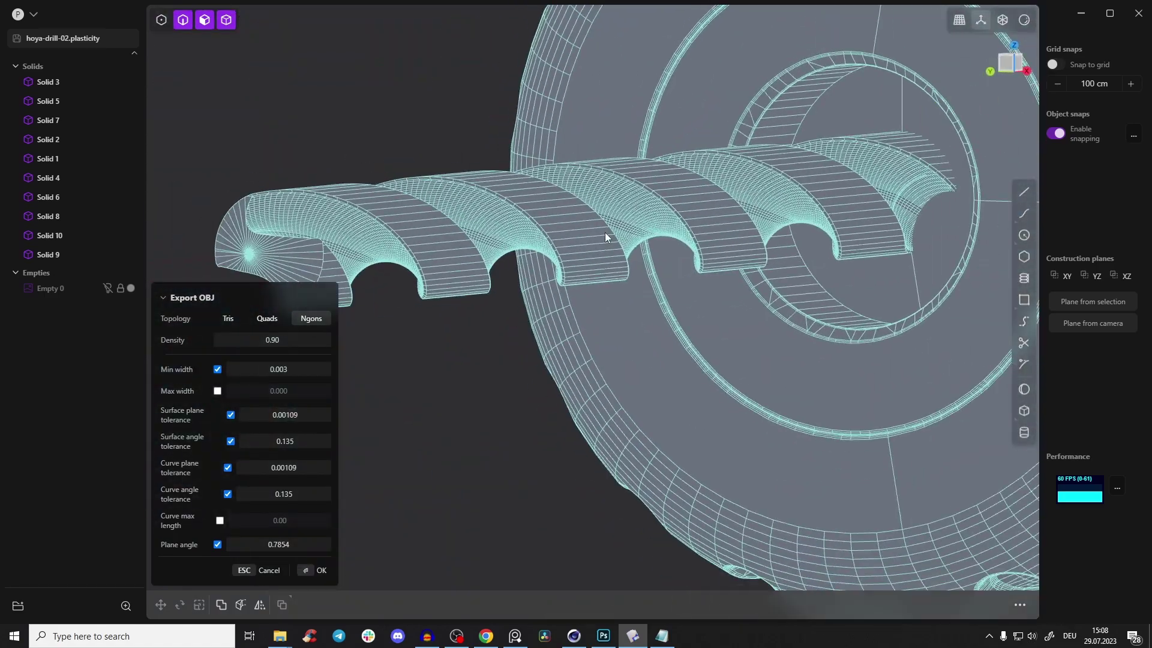
scroll(660, 225, "down", 3)
middle_click_drag(719, 192, 630, 222)
scroll(630, 222, "up", 6)
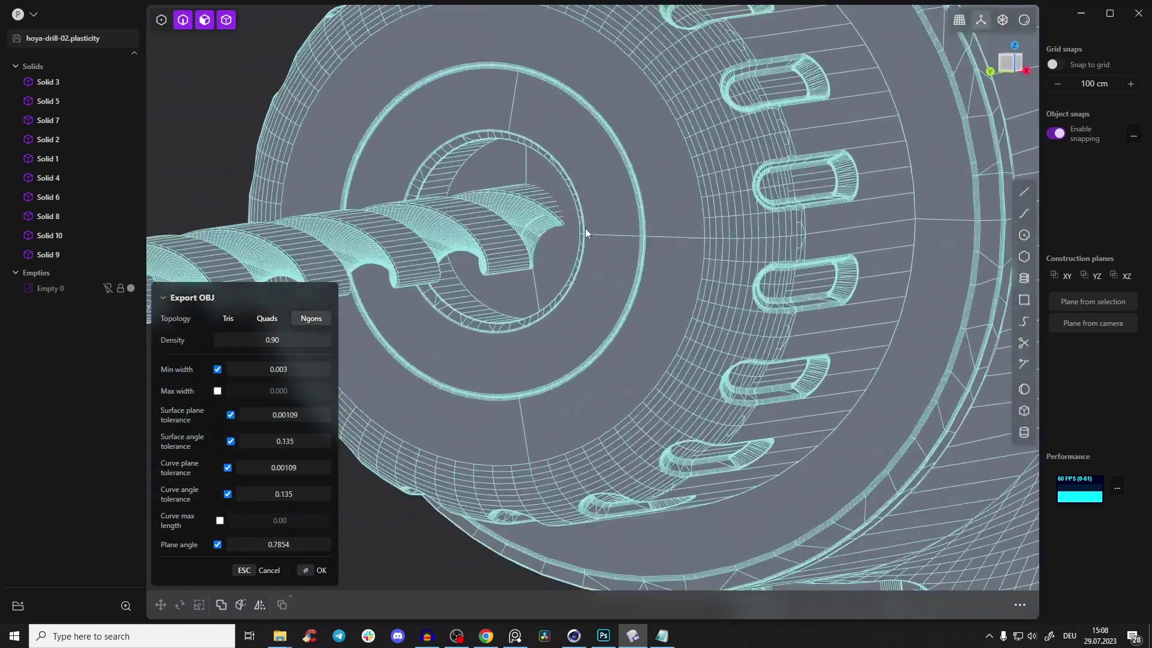
- Try a maximum width of 1.000 and check how it subdivides the long faces of the handle
scroll(436, 283, "down", 6)
scroll(495, 165, "up", 5)
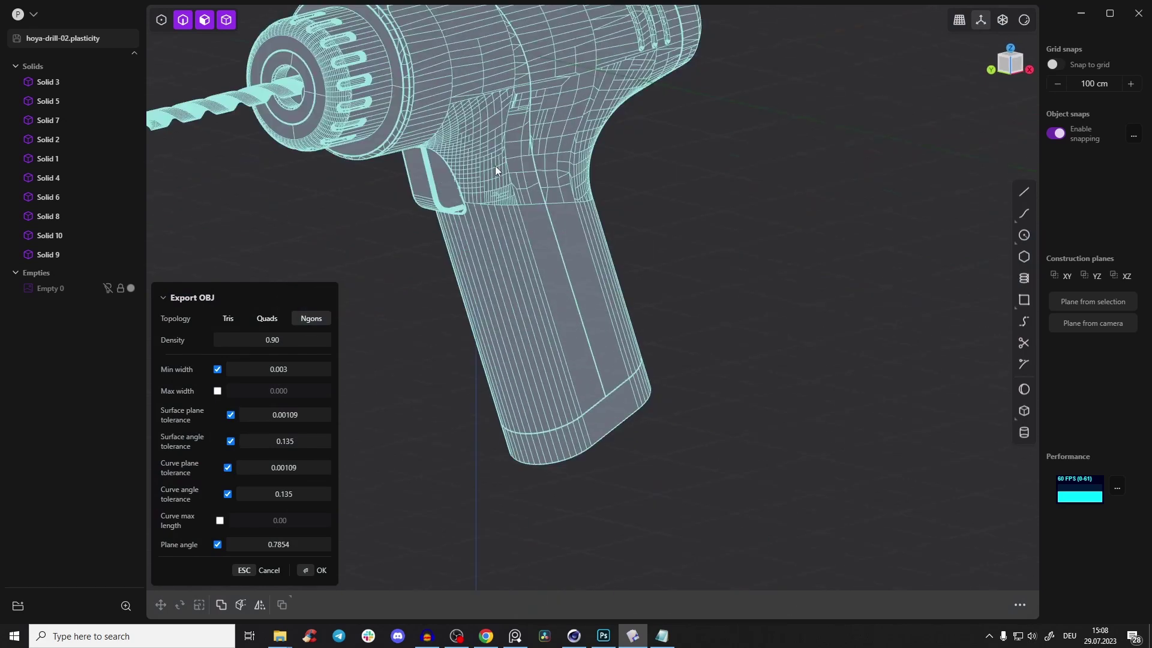
middle_click_drag(532, 288, 481, 192)
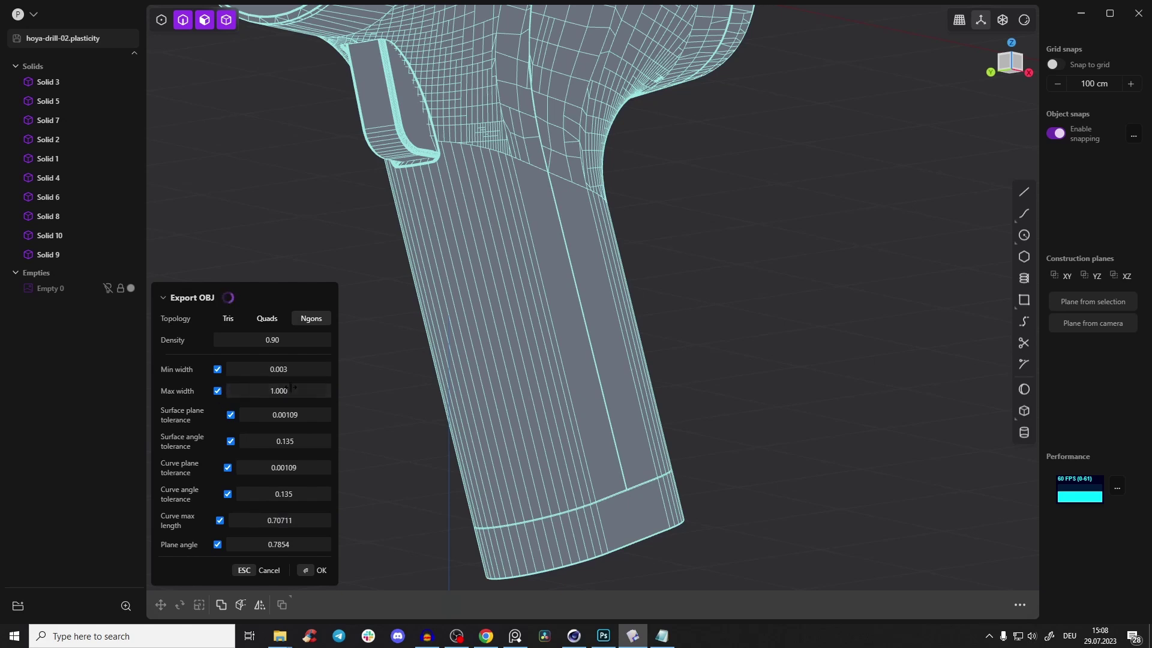
middle_click_drag(484, 343, 468, 276)
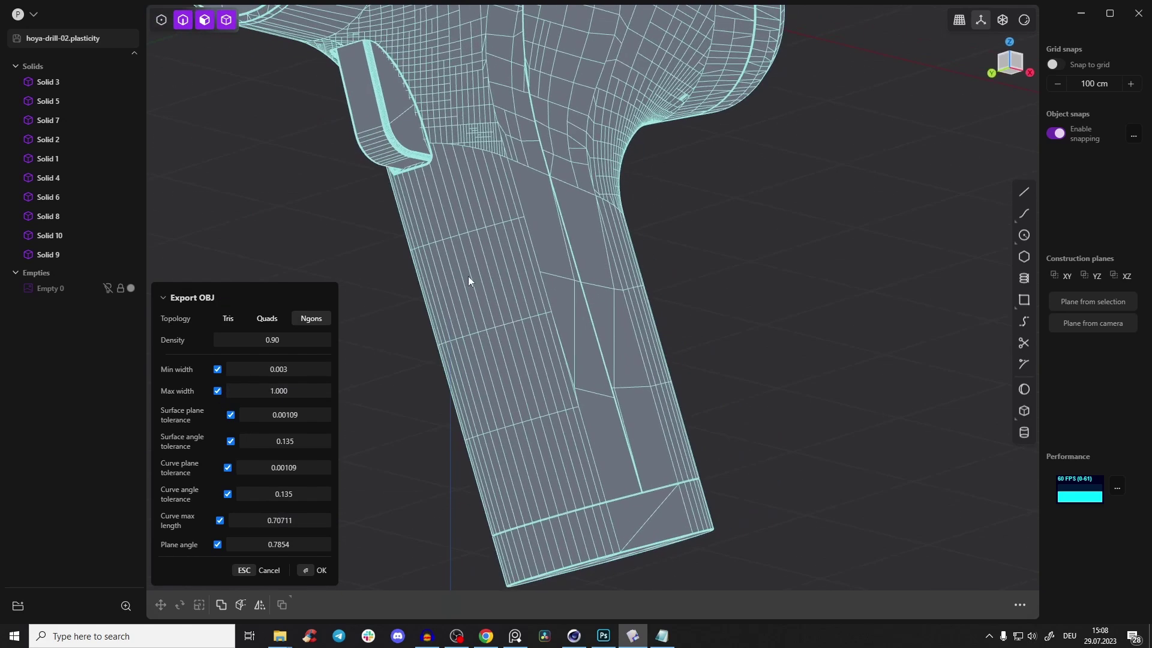
scroll(583, 352, "down", 5)
scroll(563, 337, "up", 5)
middle_click_drag(563, 336, 595, 346)
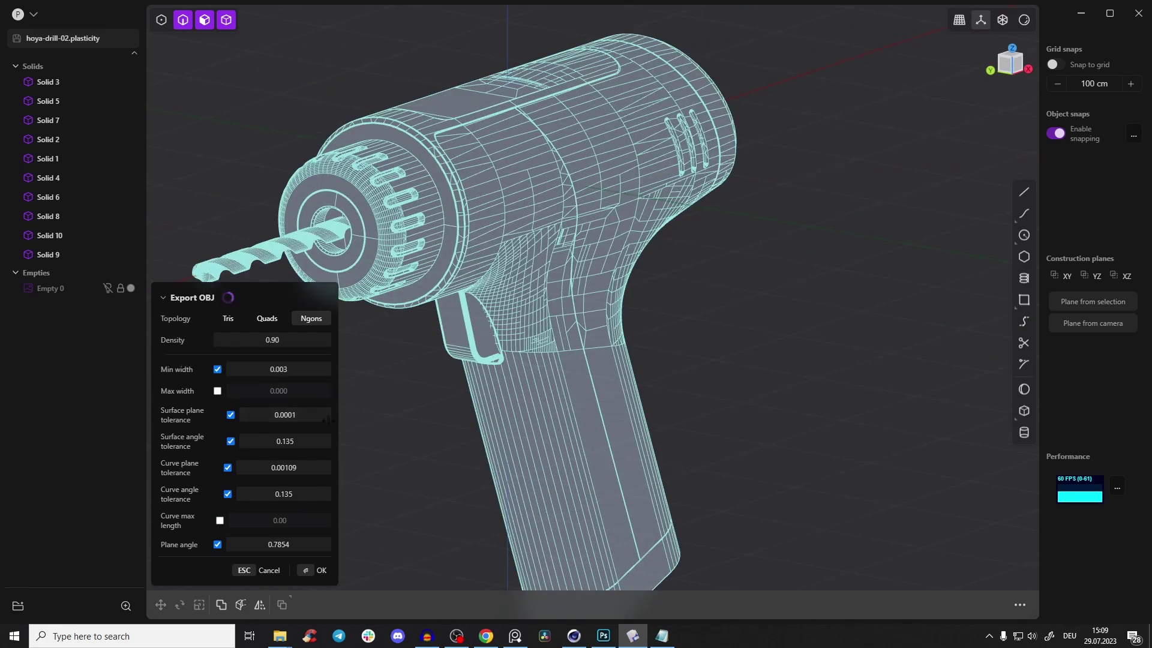
- Disable the maximum width limit and set the surface plane tolerance to 0.0001, checking the preview on the body
scroll(368, 396, "up", 5)
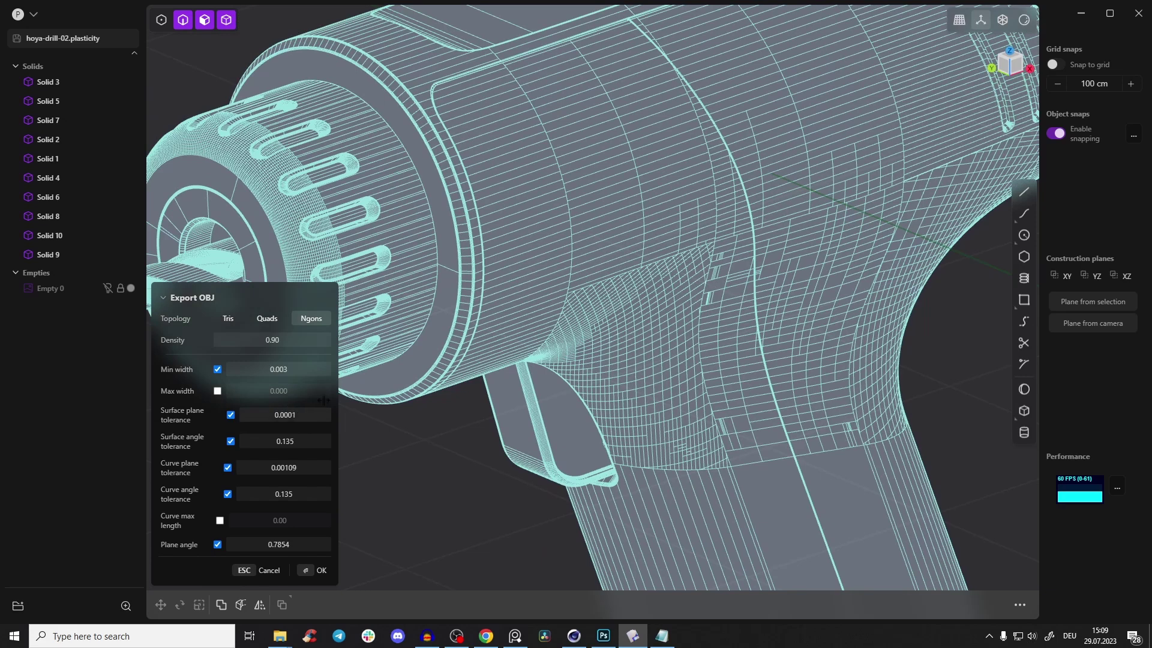
scroll(636, 175, "down", 3)
middle_click_drag(636, 175, 765, 144)
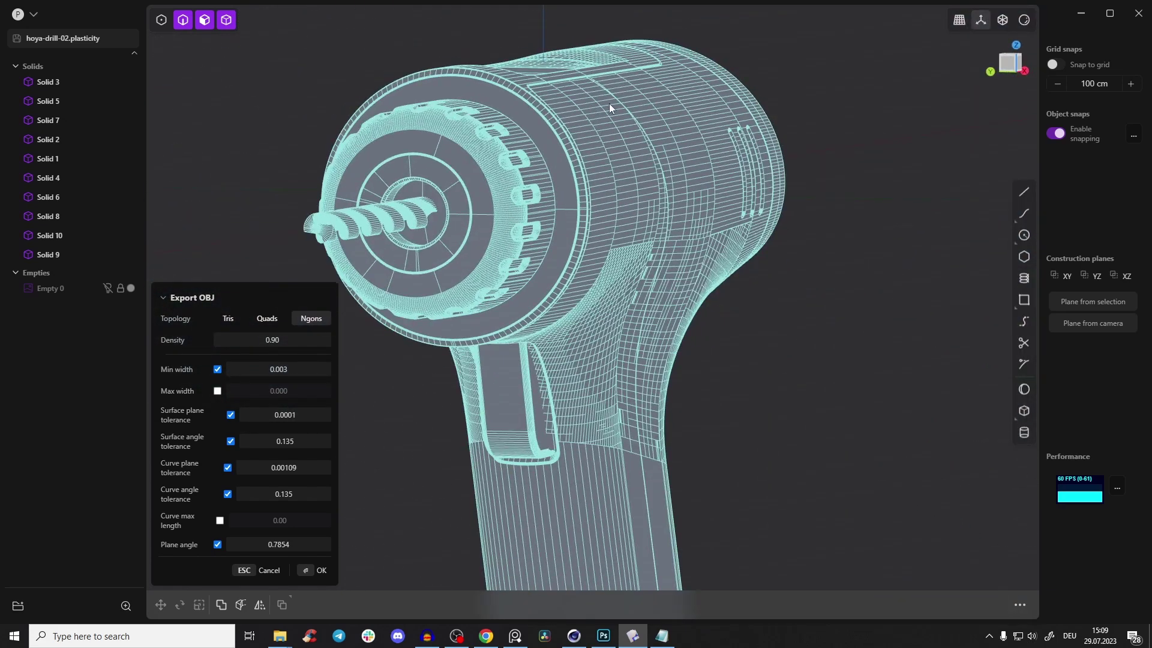
- Set the surface plane tolerance to 0.0007, check the Ngon mesh around the body and vents, and export the OBJ
middle_click_drag(610, 108, 669, 52)
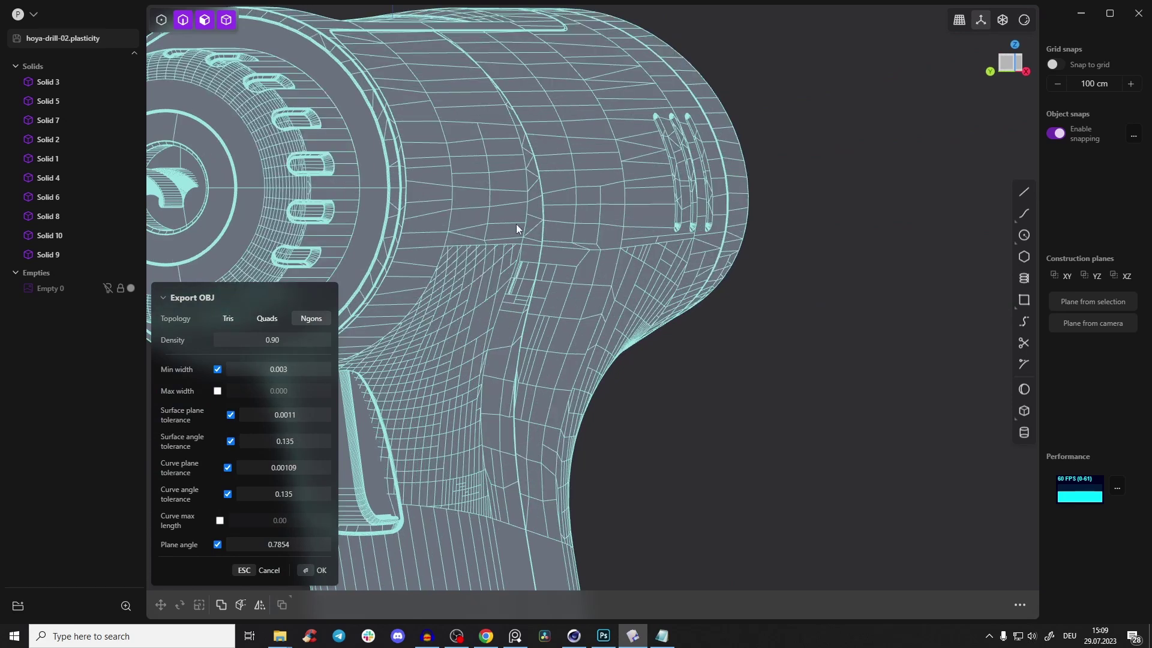
middle_click_drag(516, 228, 605, 203)
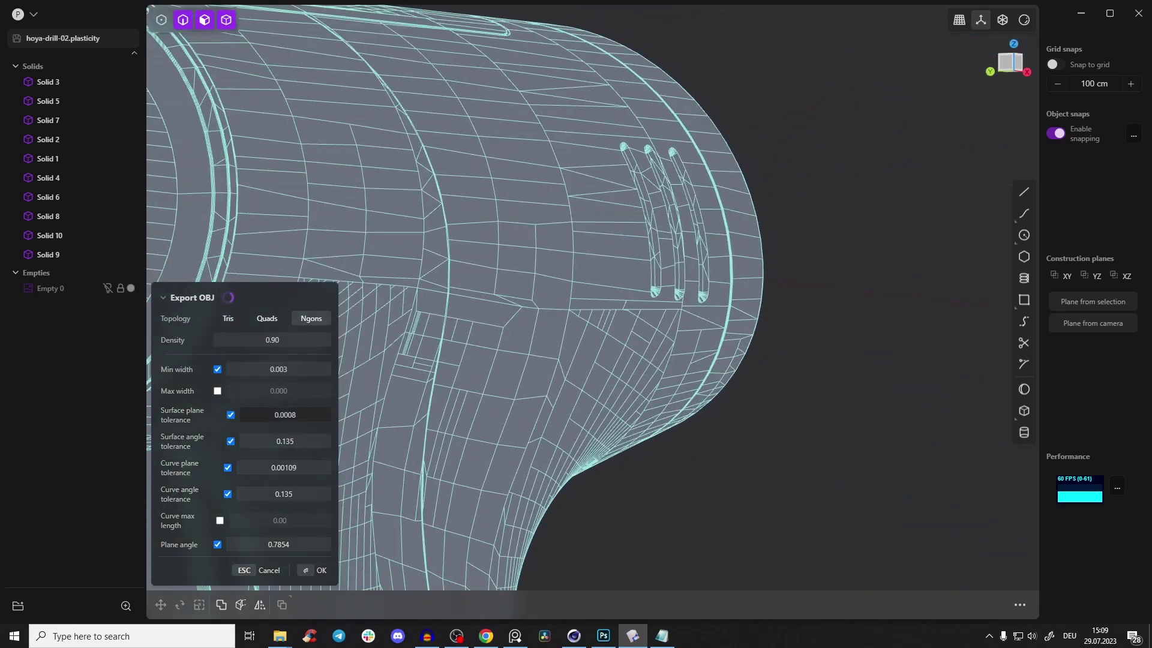
scroll(403, 367, "down", 5)
middle_click_drag(459, 305, 634, 259)
scroll(545, 241, "up", 4)
middle_click_drag(517, 229, 666, 171)
middle_click_drag(717, 266, 587, 280)
scroll(725, 248, "up", 5)
scroll(660, 247, "down", 5)
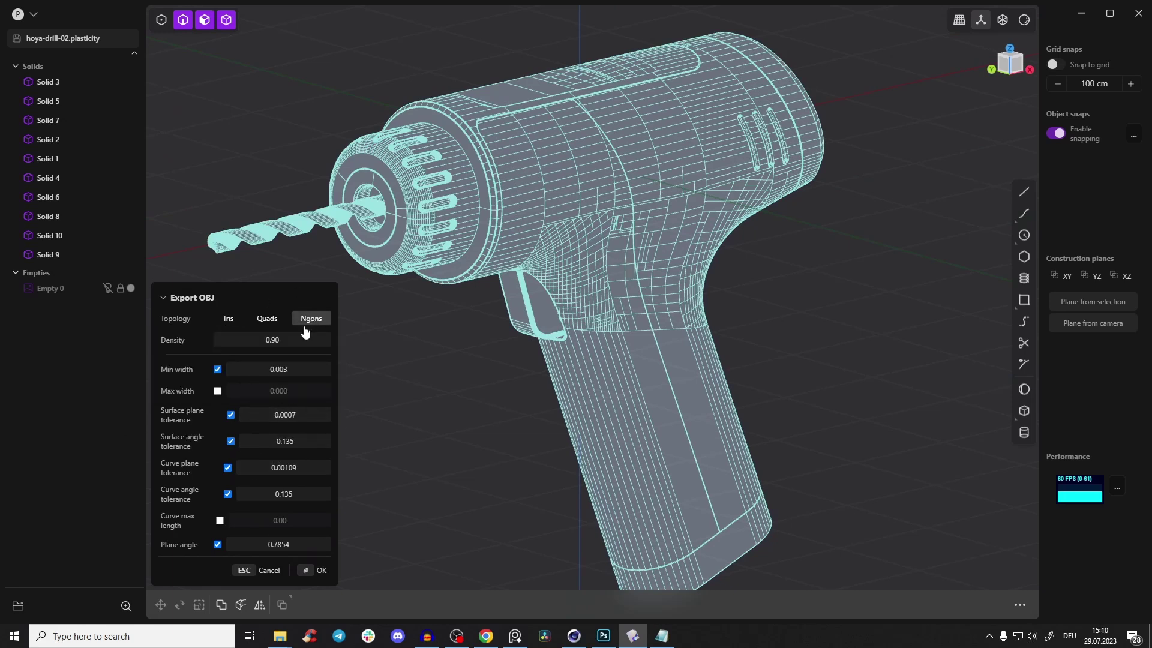
left_click(322, 570)
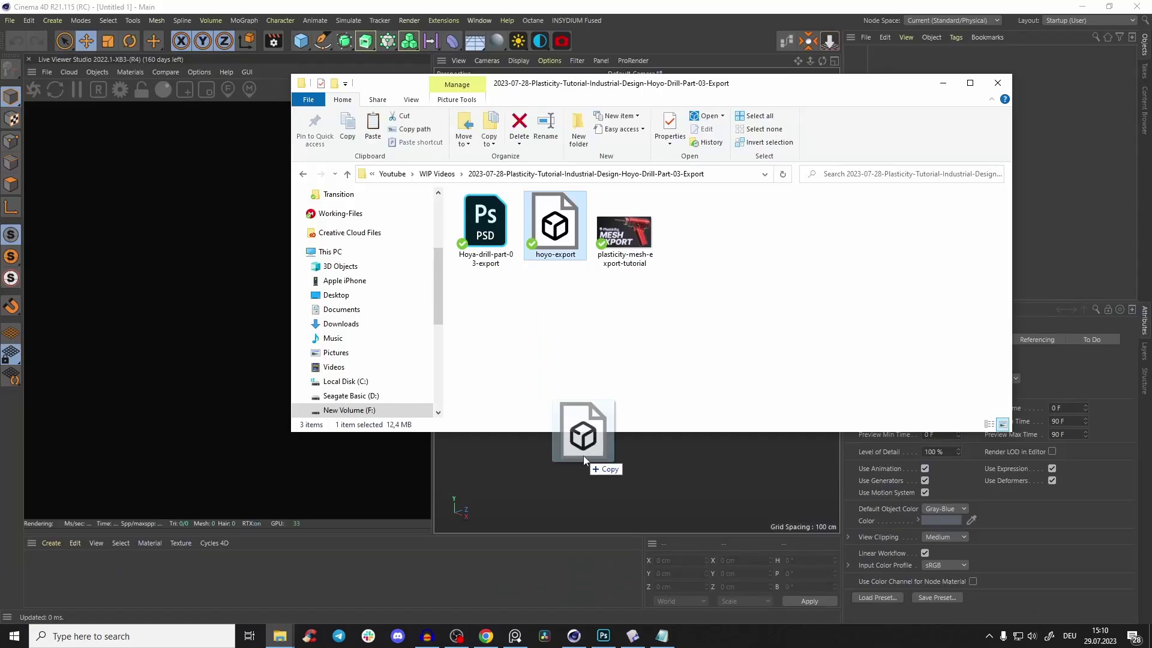
- Import hoyo-export into Cinema 4D with the default OBJ settings and close the Live Viewer to enlarge the viewport
left_click_drag(584, 455, 572, 509)
left_click(567, 589)
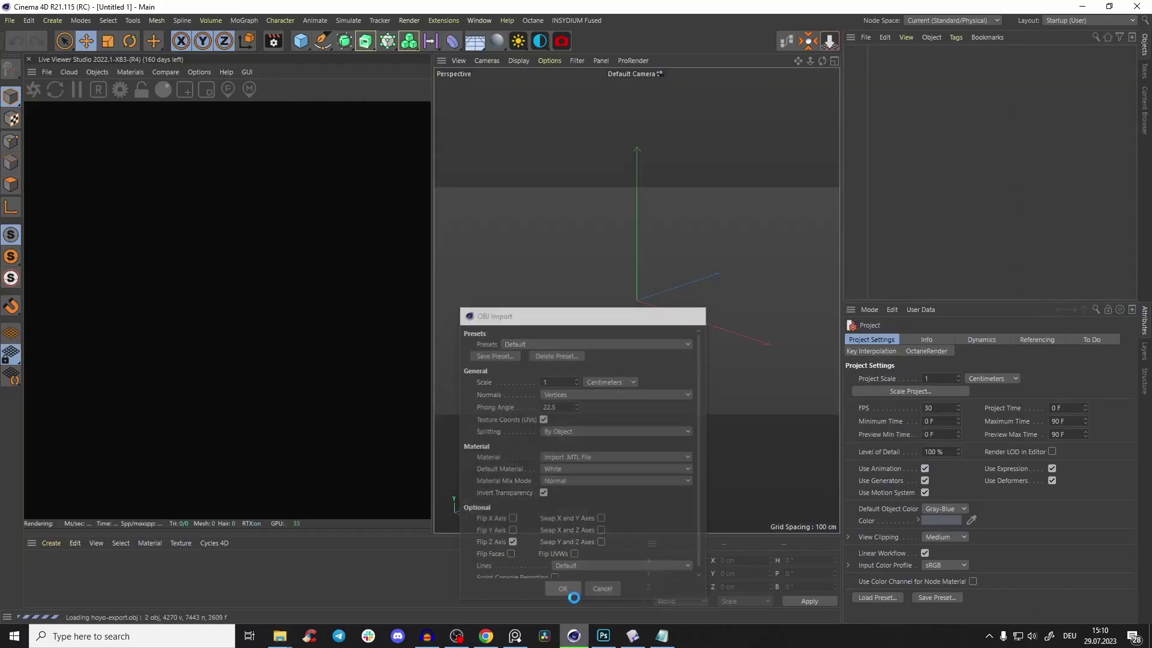
left_click(29, 60)
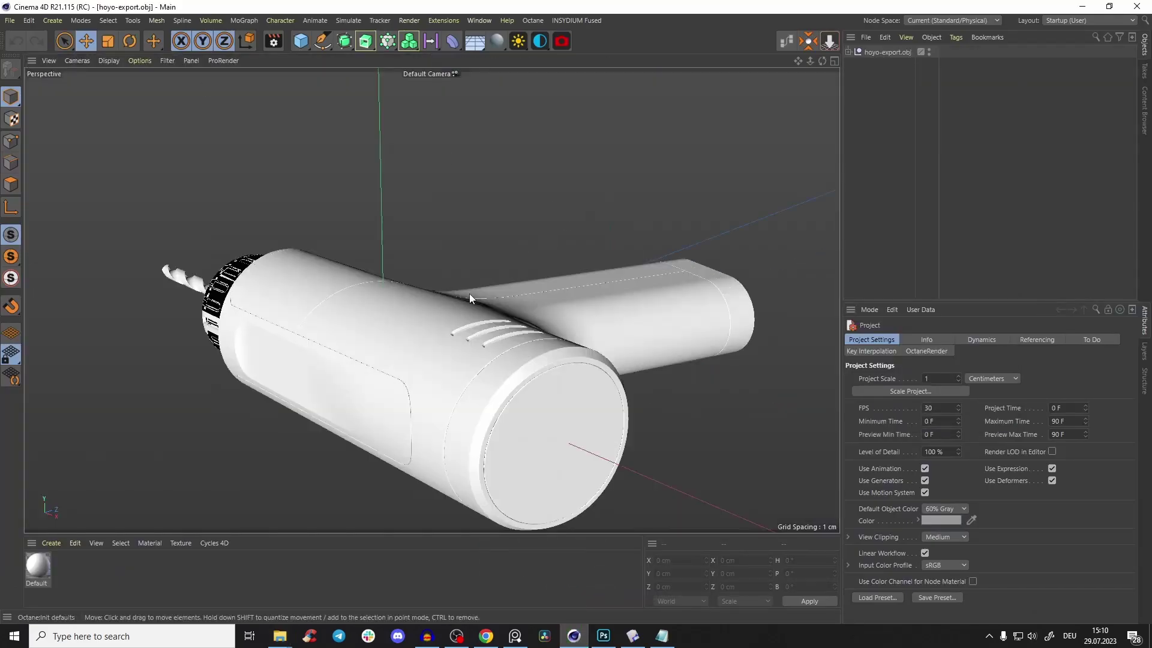
- Examine the imported drill's body, vents and chuck from several sides for shading problems
left_click_drag(469, 294, 726, 206, "alt")
left_click_drag(510, 279, 435, 268, "alt")
scroll(658, 279, "down", 3)
middle_click_drag(658, 279, 545, 298, "alt")
left_click_drag(545, 297, 632, 205, "alt")
scroll(434, 287, "up", 3)
left_click_drag(434, 288, 560, 319, "alt")
scroll(492, 292, "down", 4)
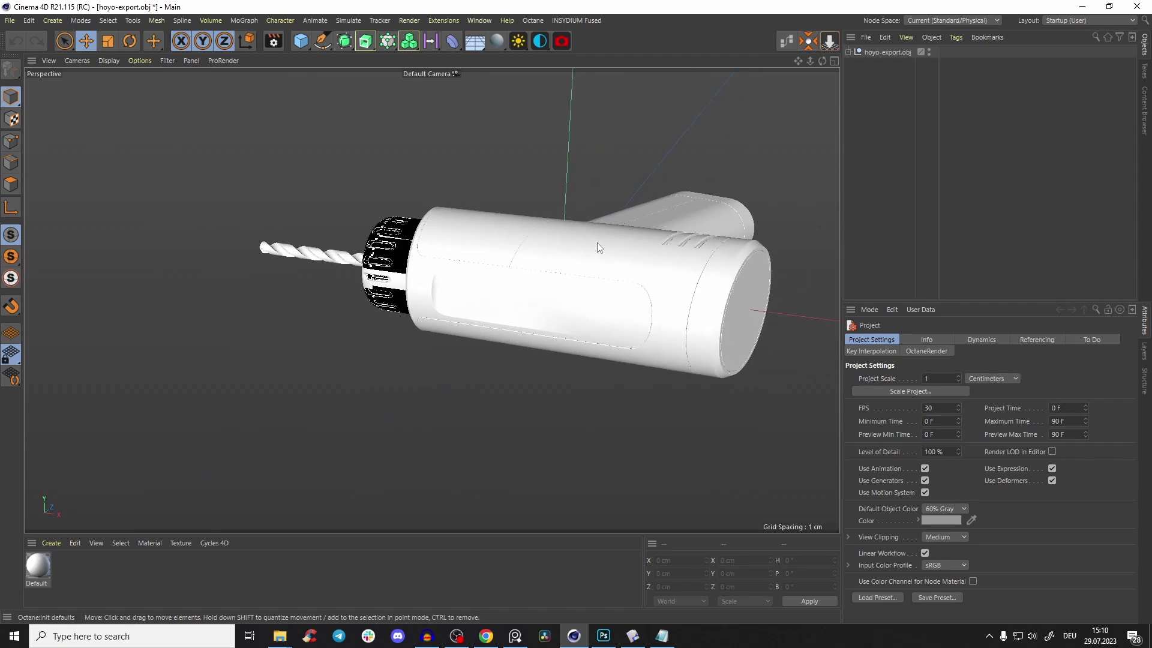
- Display the model with Gouraud shading and inspect the chuck and drill bit up close
left_click_drag(598, 247, 451, 174, "alt")
key("9")
key("n")
key("a")
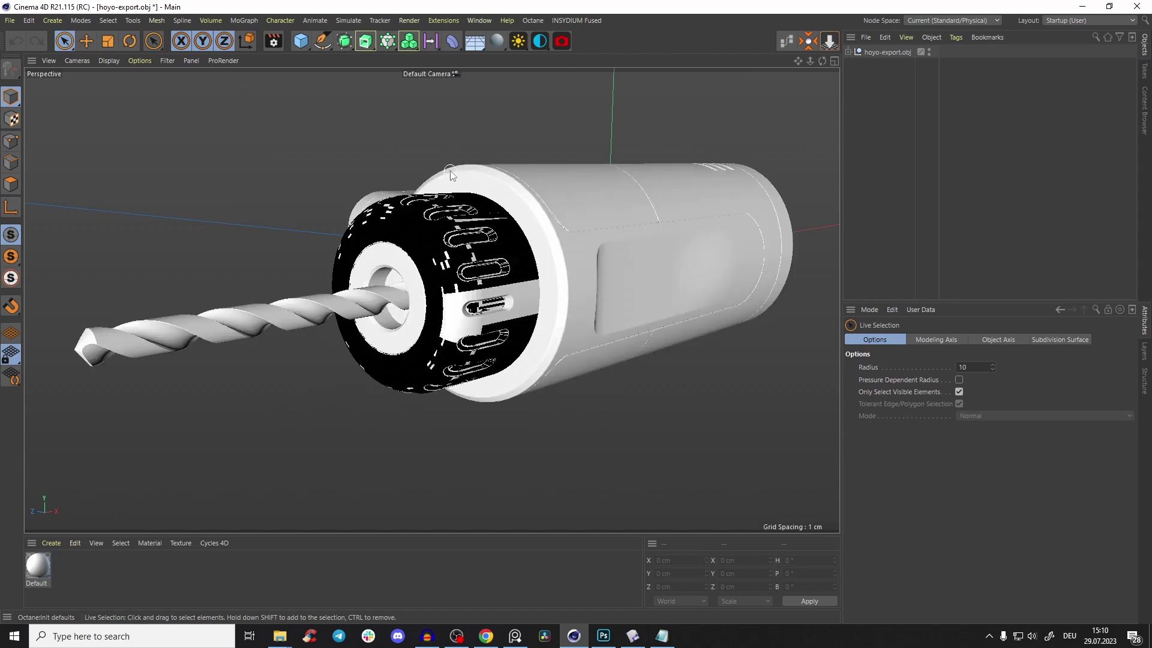
left_click_drag(591, 262, 479, 262, "alt")
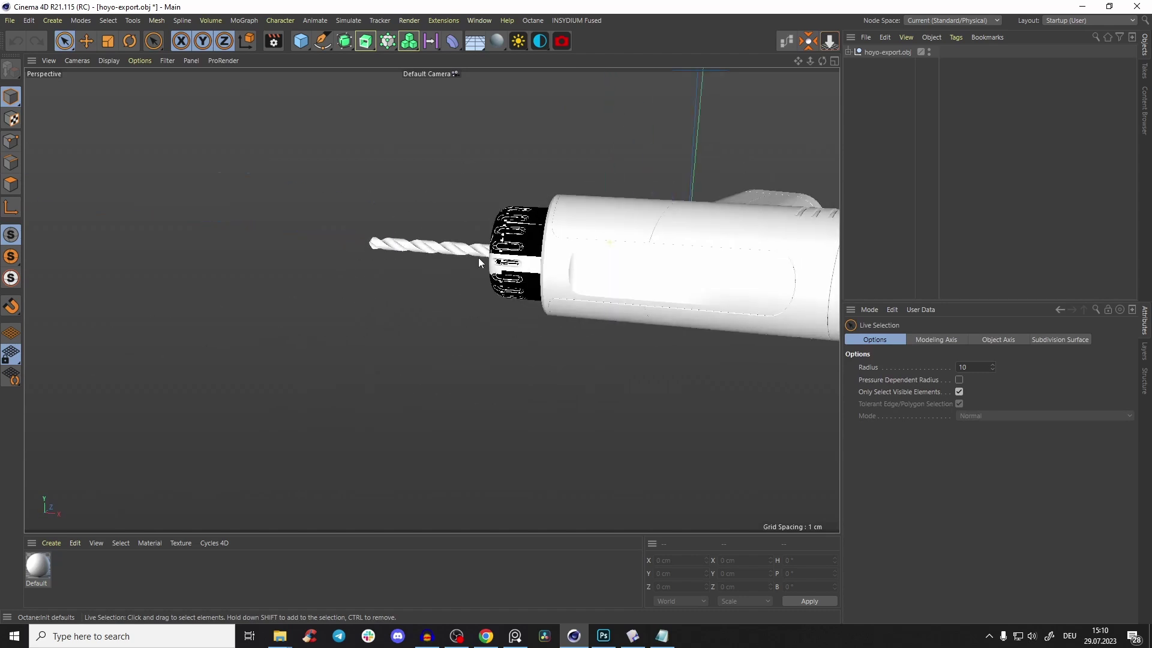
- Switch back to Plasticity and start a new export as a Wavefront OBJ named hoyo-export-2
left_click(1079, 8)
left_click(573, 59)
left_click(17, 14)
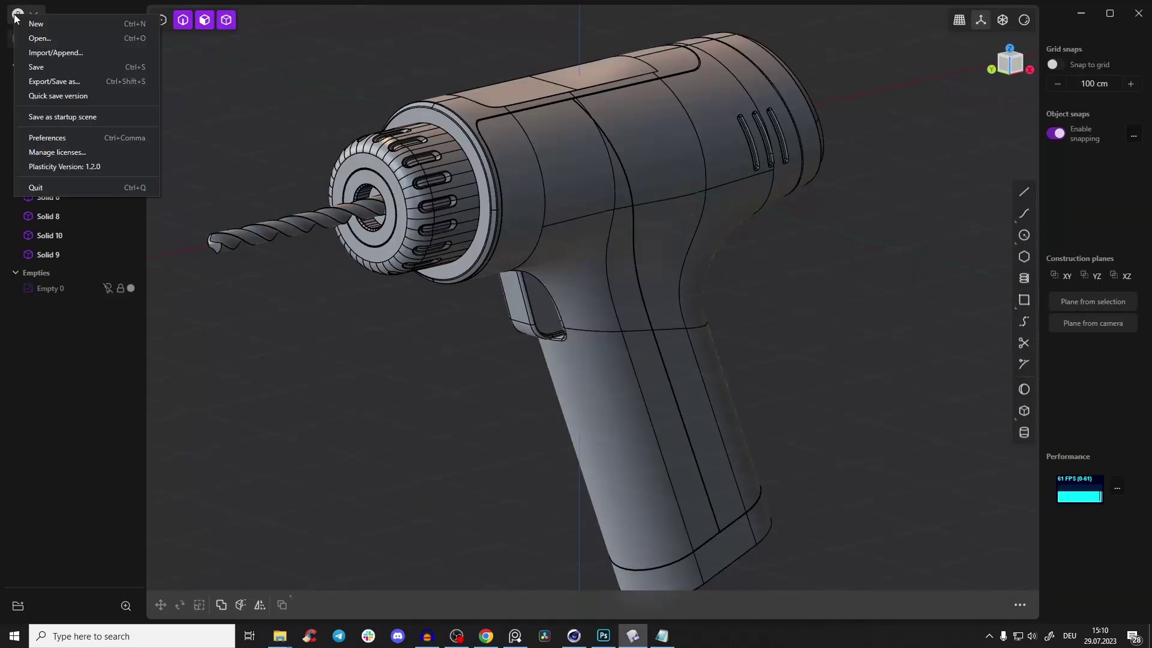
left_click(58, 84)
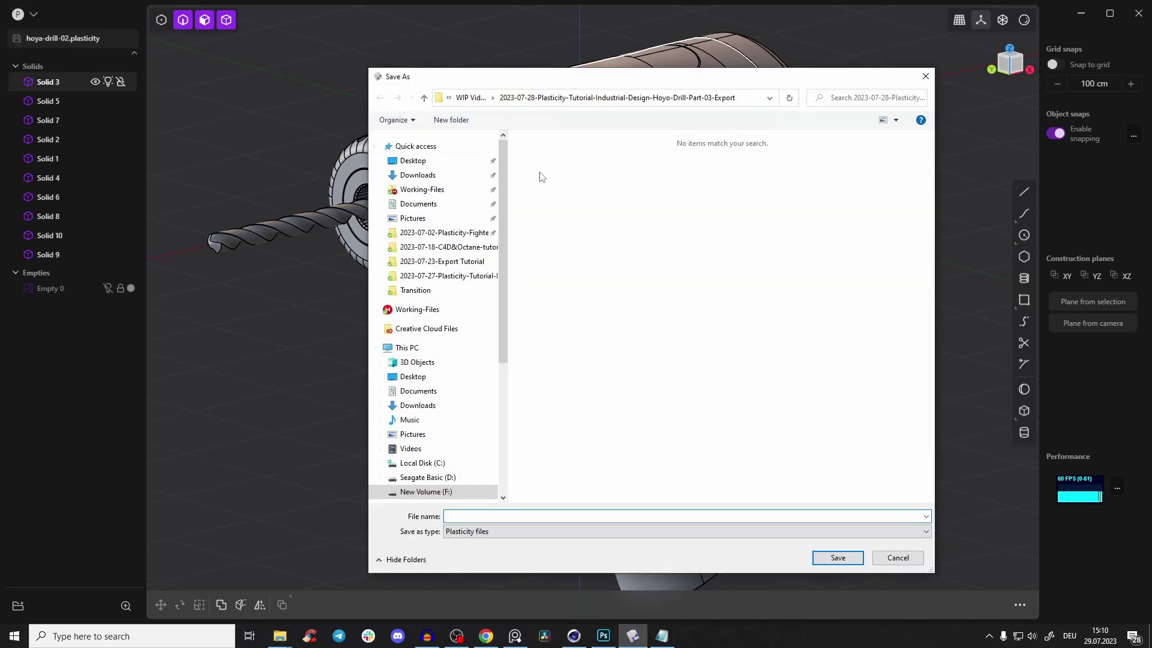
left_click(474, 575)
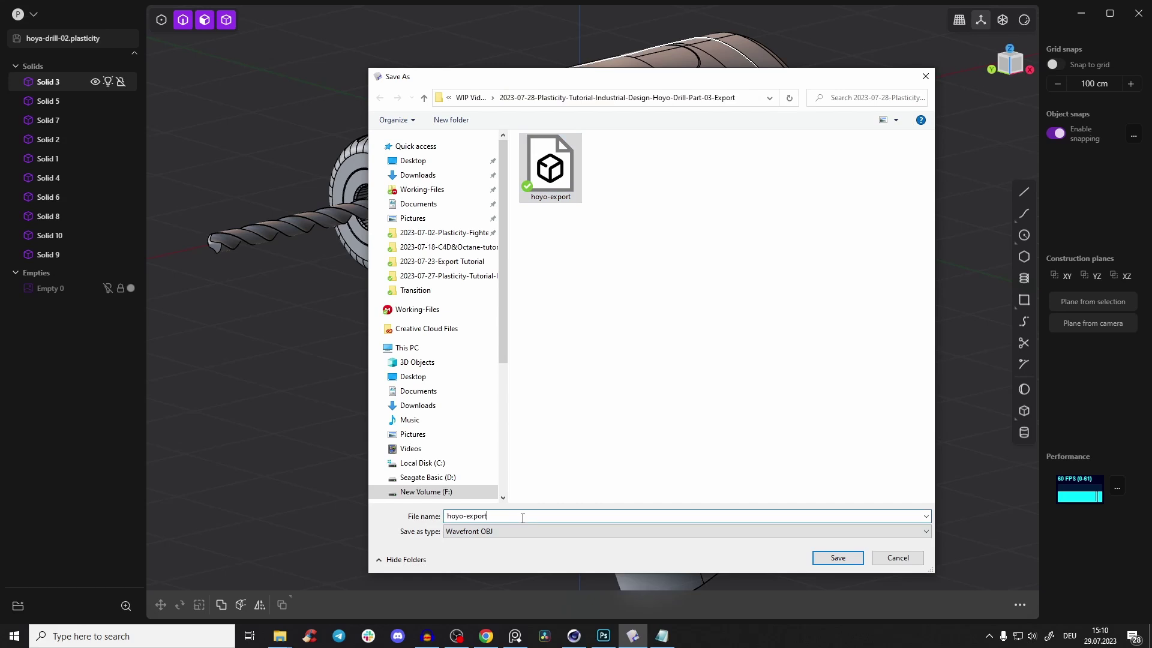
key("Return")
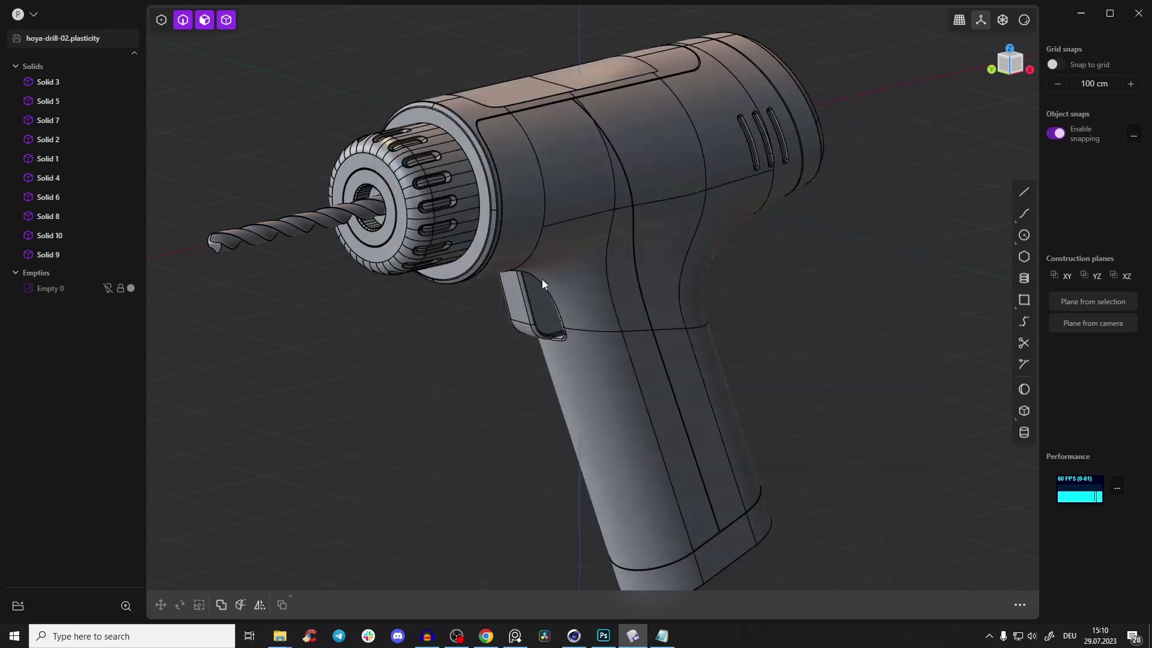
- Export the mesh with Quads topology and the surface and curve plane tolerances disabled, checking the preview around the chuck
scroll(522, 240, "up", 5)
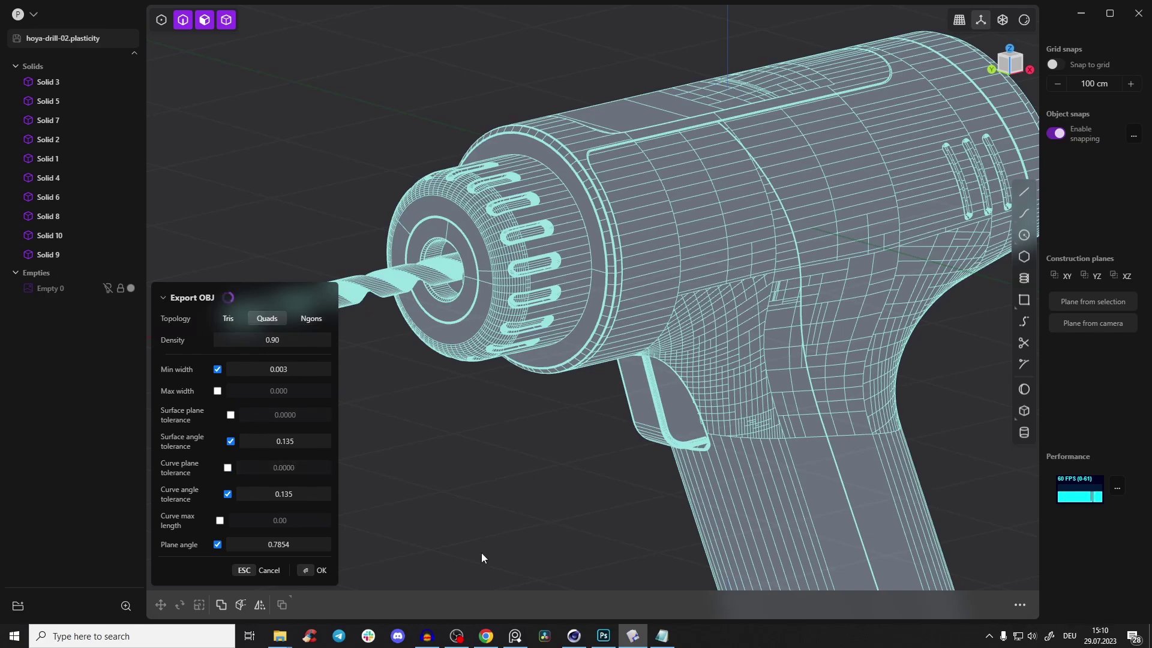
middle_click_drag(482, 553, 599, 201)
scroll(624, 261, "up", 4)
key("Return")
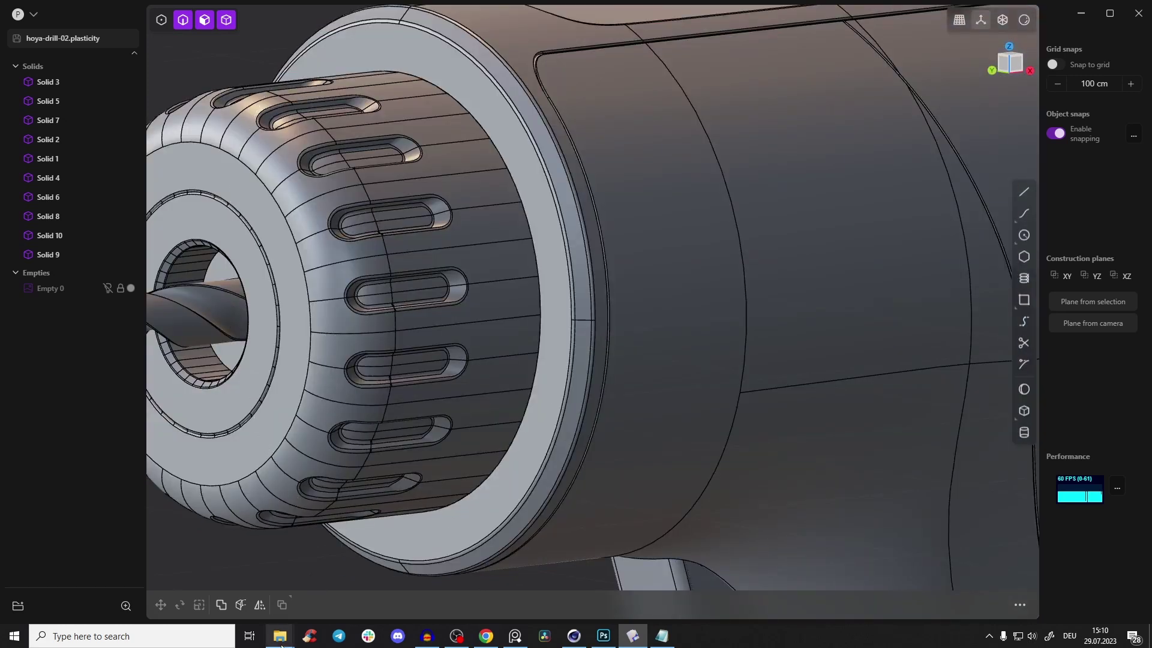
- Import hoyo-export-2 from the export folder into Cinema 4D with the default OBJ settings
left_click(281, 638)
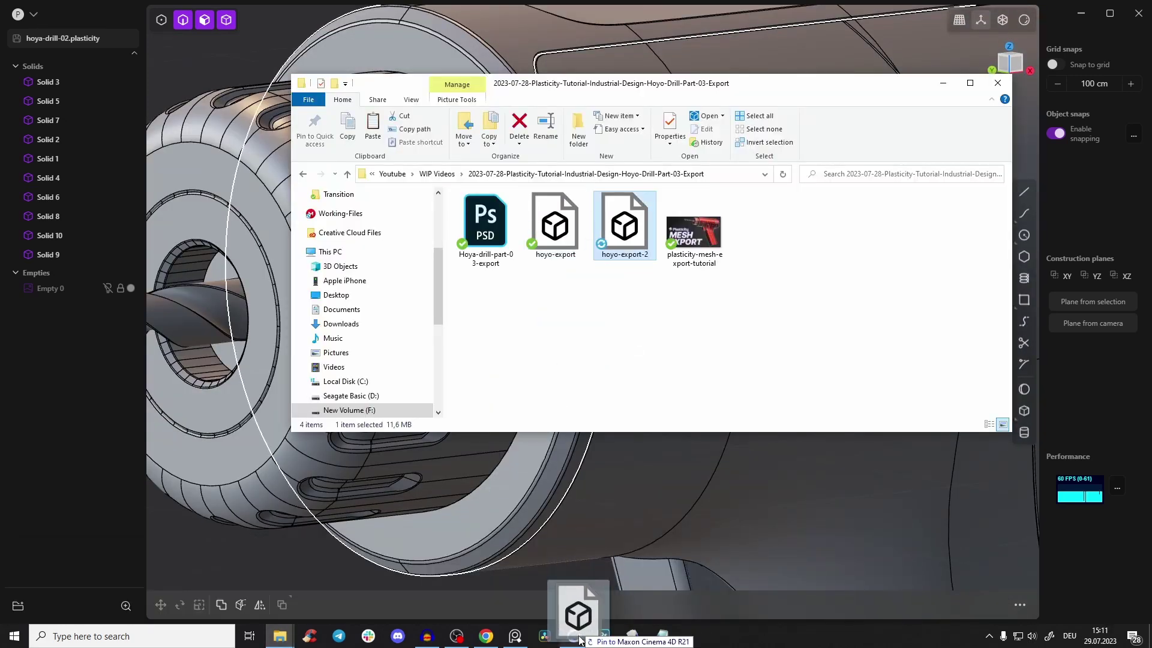
left_click_drag(580, 639, 462, 149)
left_click(436, 286)
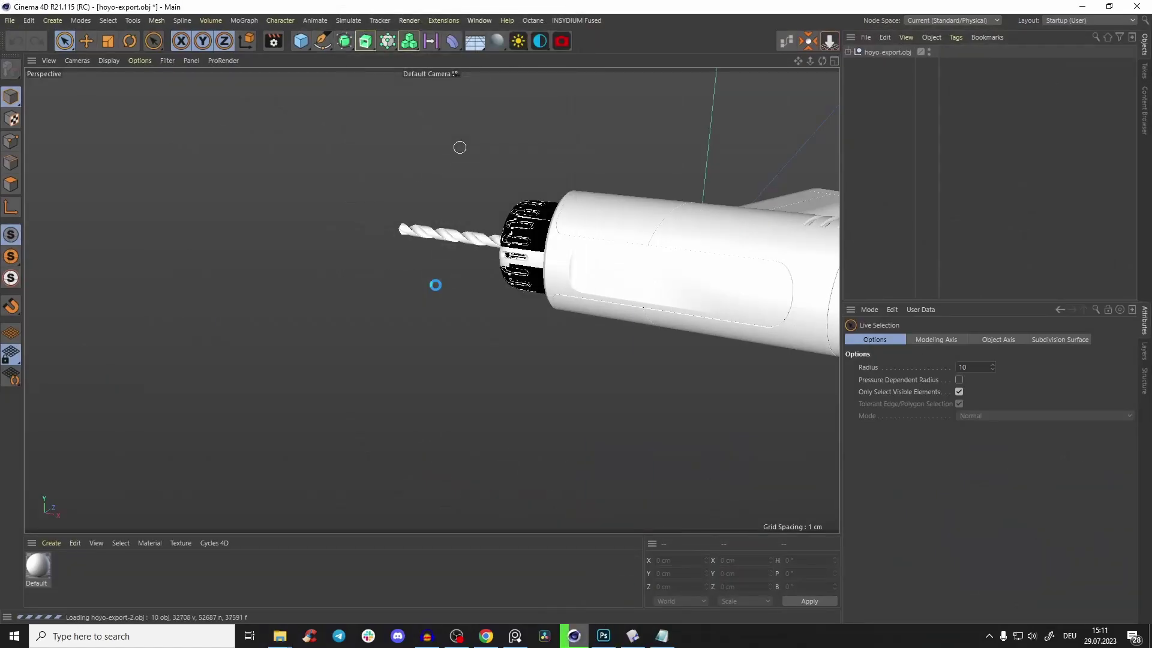
scroll(424, 352, "down", 4)
left_click_drag(424, 352, 433, 360, "alt")
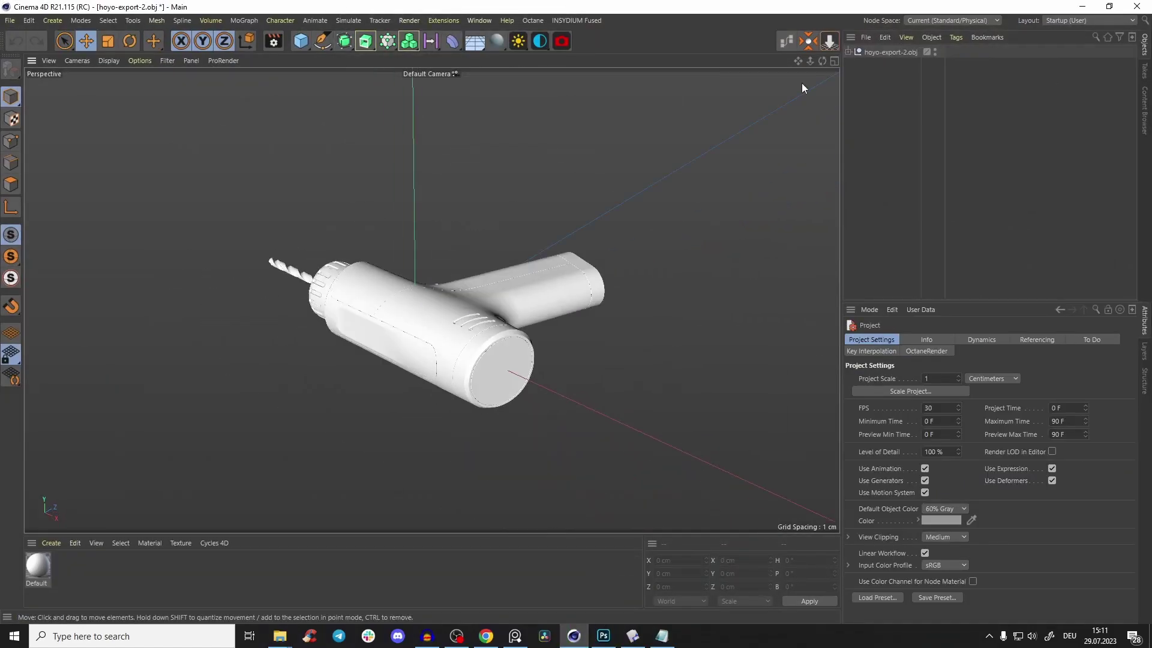
- Rotate the imported drill to a pitch of -90° so it stands upright, and drop it onto the floor
left_click(882, 51)
key("r")
left_click_drag(389, 301, 496, 208)
left_click(829, 42)
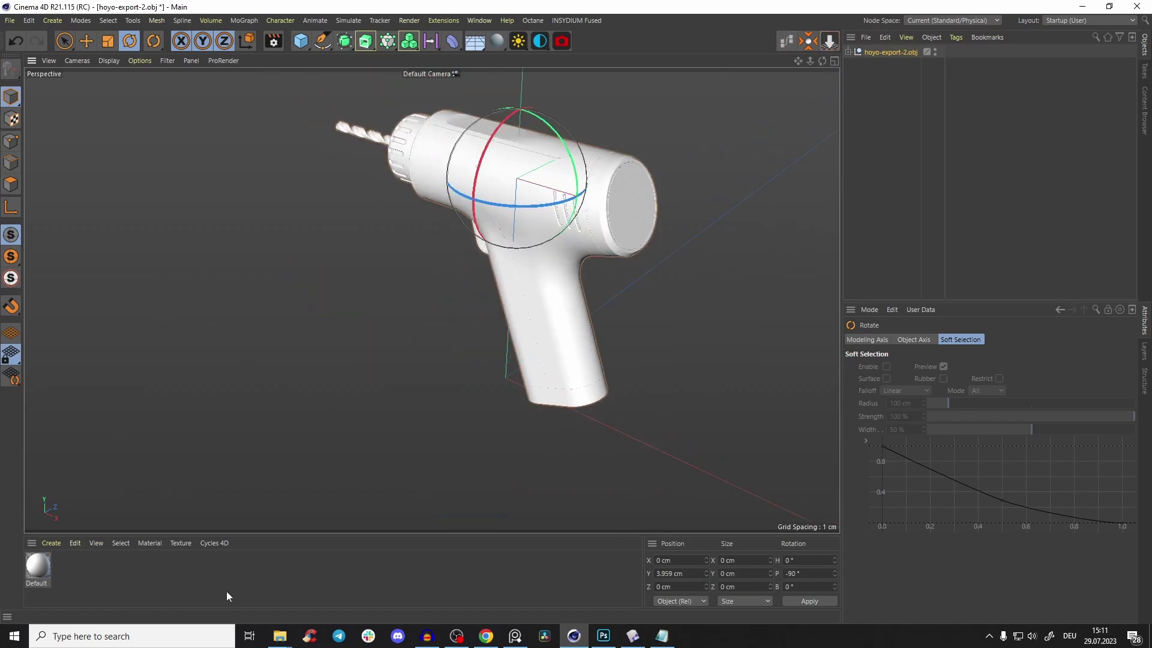
- Delete the Default material from the scene and deselect the drill model
left_click(39, 564)
key("Delete")
left_click_drag(432, 180, 422, 224, "alt")
left_click(952, 136)
- Inspect the shading of the chuck's grip slots up close and display the mesh lines over it
right_click_drag(421, 224, 521, 123, "alt")
left_click_drag(560, 239, 440, 225, "alt")
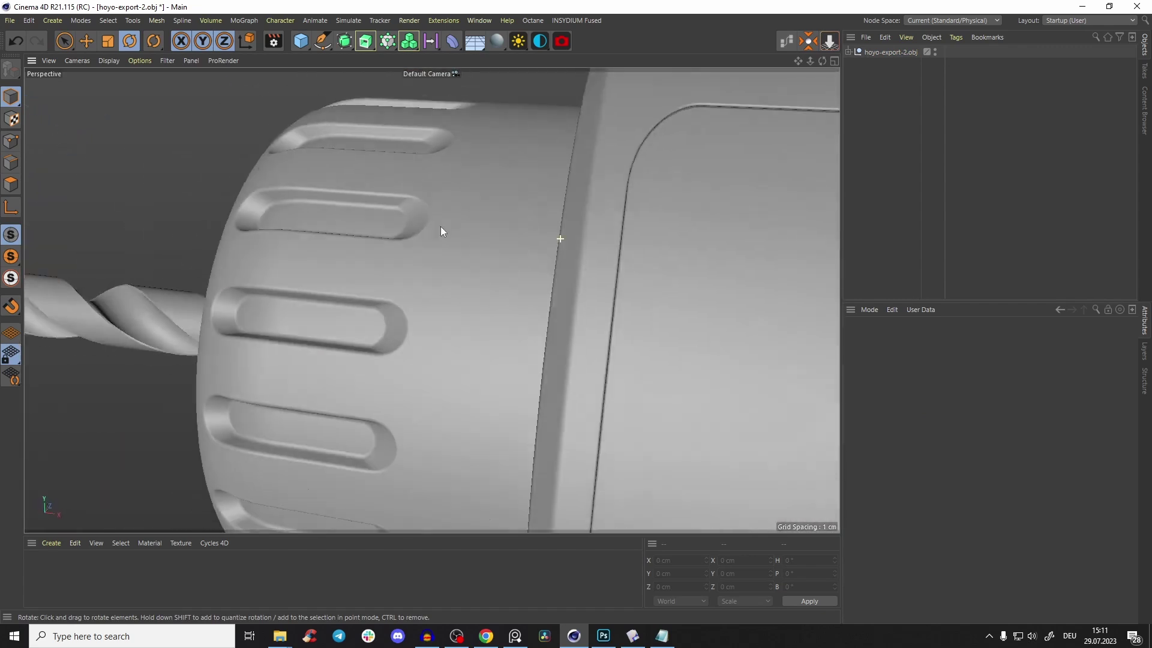
right_click_drag(609, 236, 565, 280, "alt")
middle_click_drag(577, 272, 526, 224, "alt")
key("n")
key("b")
right_click_drag(527, 224, 567, 188, "alt")
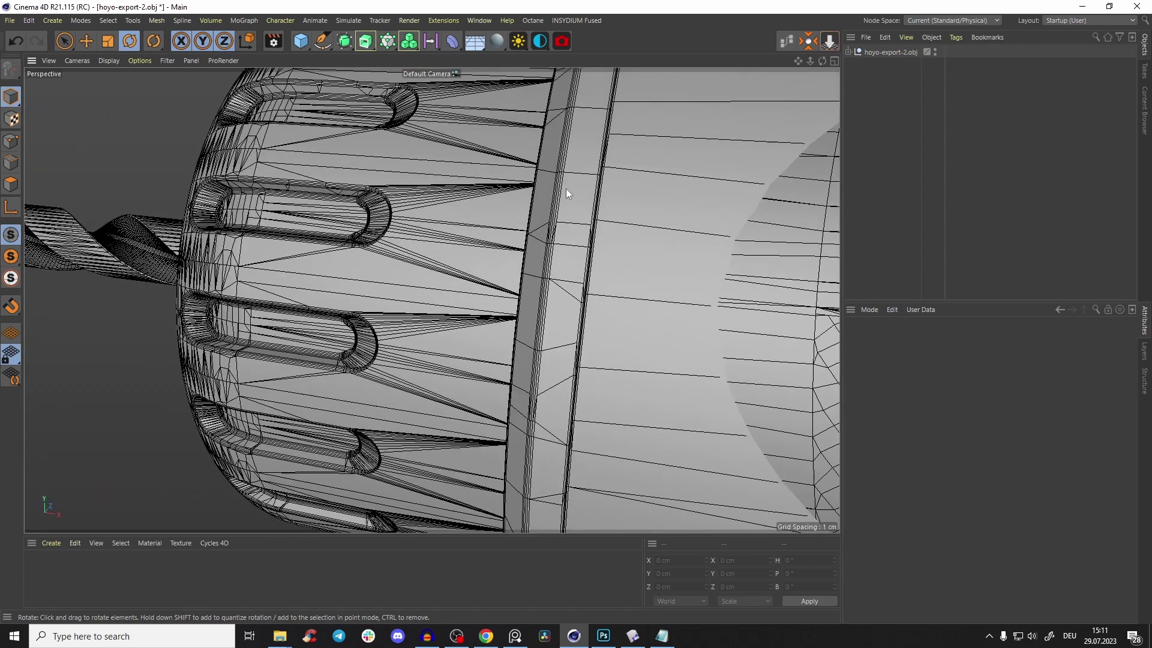
- Examine the mesh lines on the chuck front, the twisted drill bit and the whole body
mouse_move(573, 186)
left_mouse_down("alt")
mouse_move(624, 132)
mouse_move(604, 172)
mouse_move(624, 259)
left_mouse_up("alt")
right_click_drag(625, 257, 563, 288, "alt")
left_click_drag(563, 288, 578, 231, "alt")
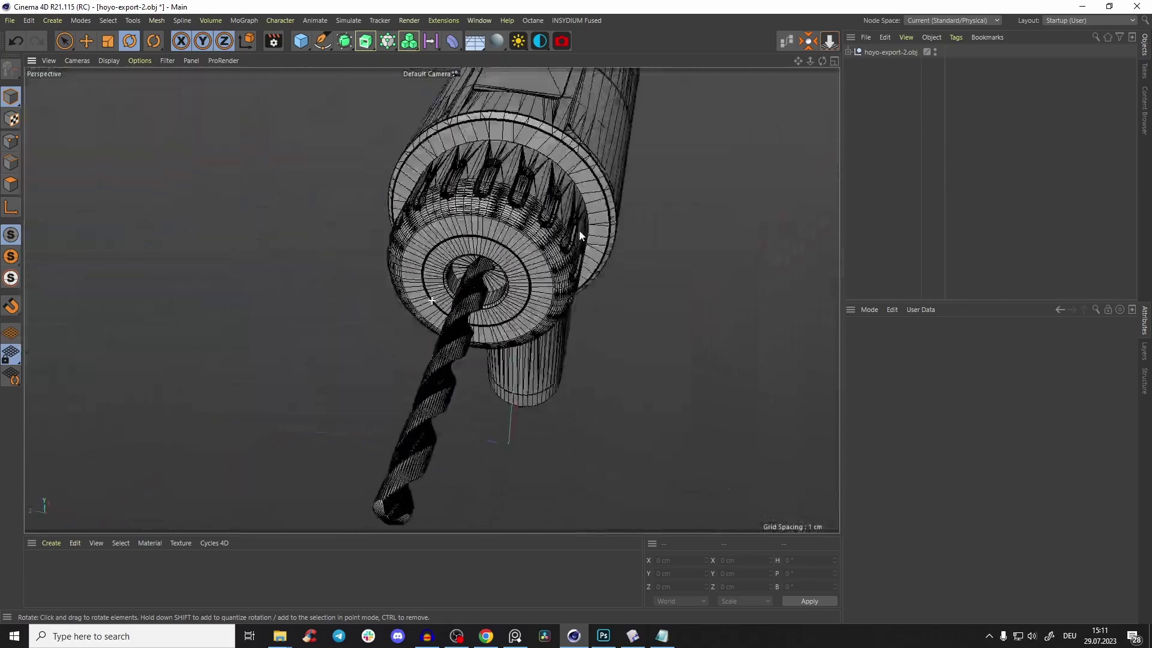
right_click_drag(436, 296, 454, 260, "alt")
left_click_drag(454, 264, 336, 258, "alt")
right_click_drag(622, 282, 570, 300, "alt")
middle_click_drag(660, 246, 201, 216, "alt")
right_click_drag(630, 256, 522, 331, "alt")
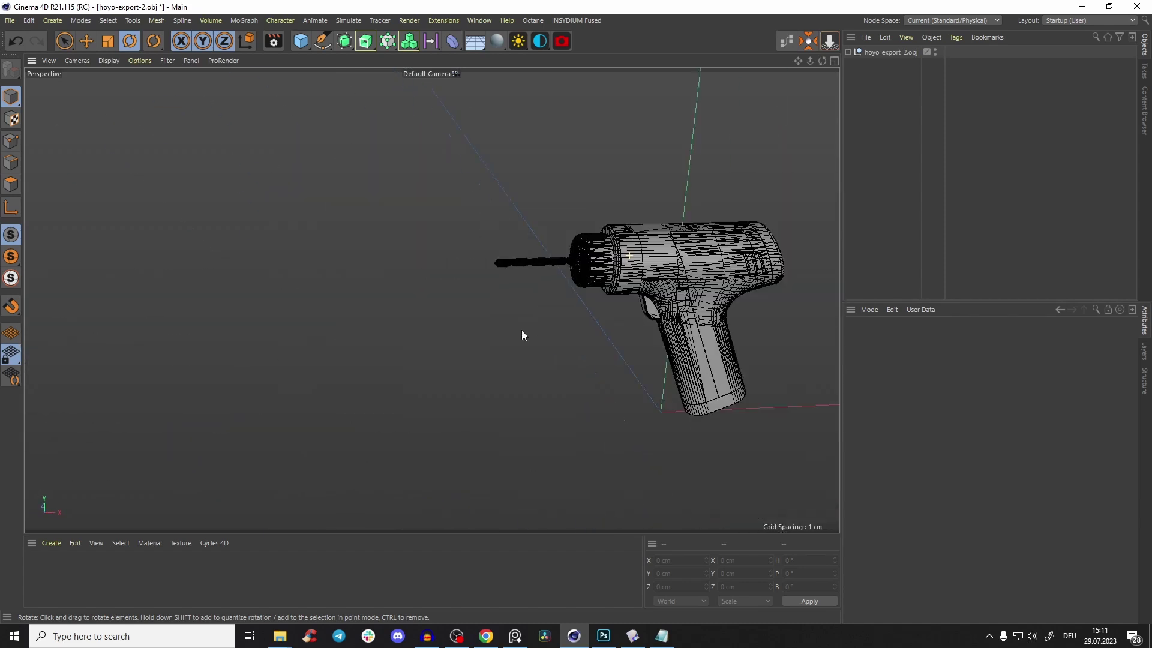
- Hide the mesh lines again and view the smoothly shaded drill from another side
key("n")
key("a")
right_click_drag(703, 280, 745, 231, "alt")
left_click_drag(748, 231, 521, 232, "alt")
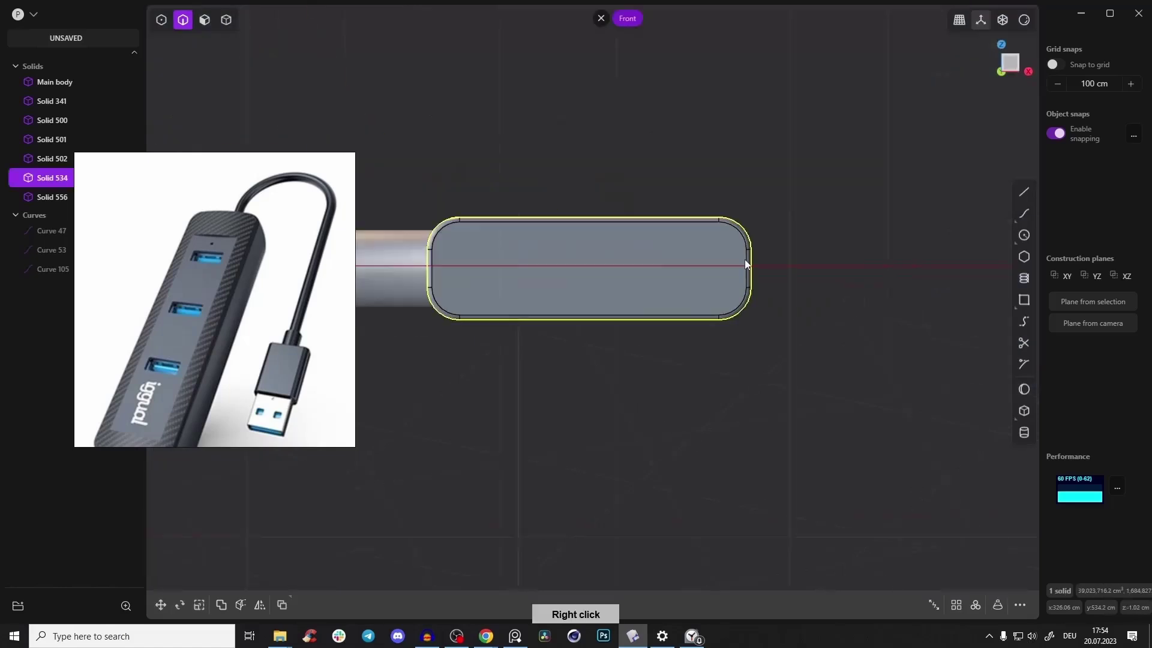
- In the USB hub model, offset the plug's rounded end face inward and extrude the inner face
key("3")
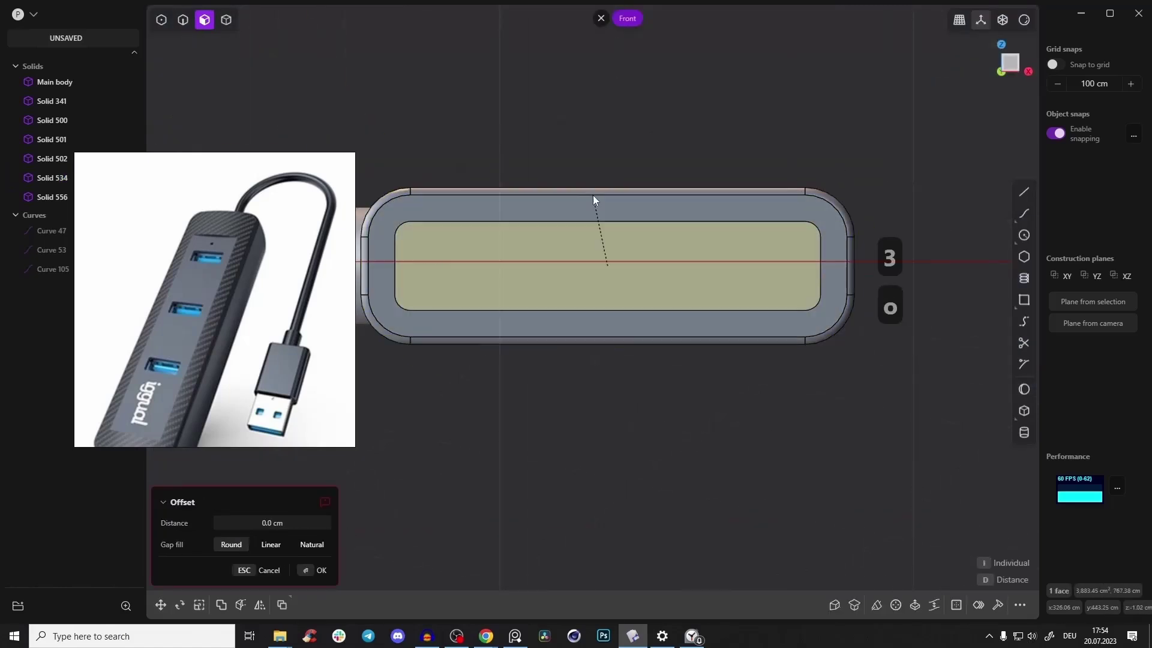
key("e")
key("b")
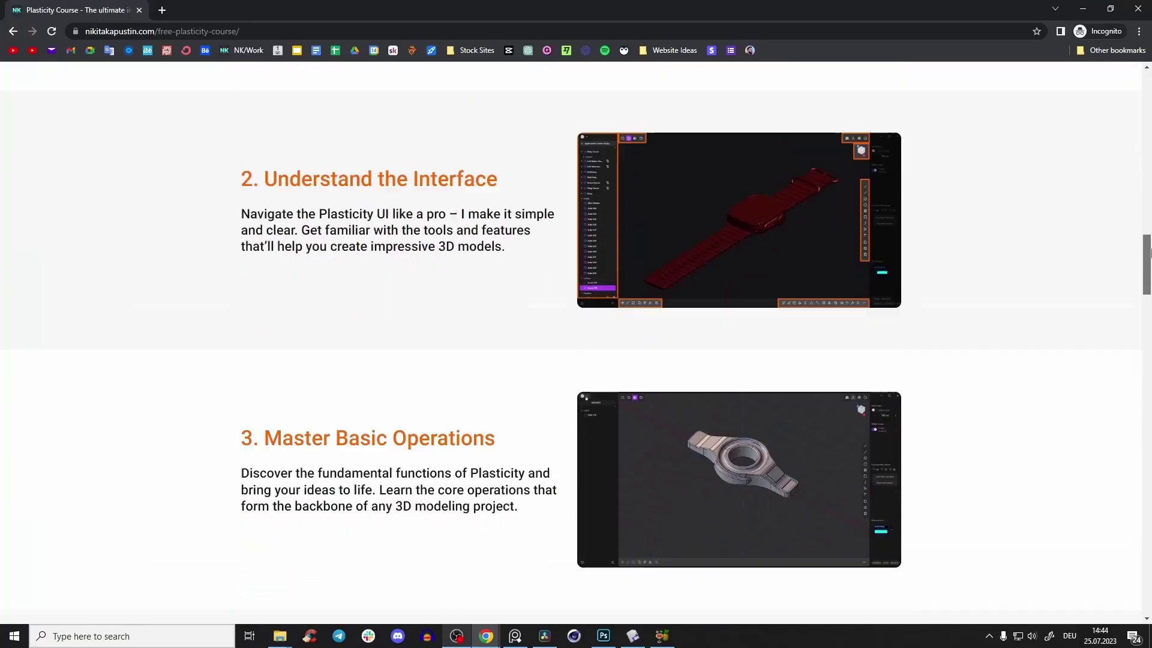
- Browse the free Plasticity course page from the interface lesson down to the Export bonus section
scroll(1148, 361, "down", 10)
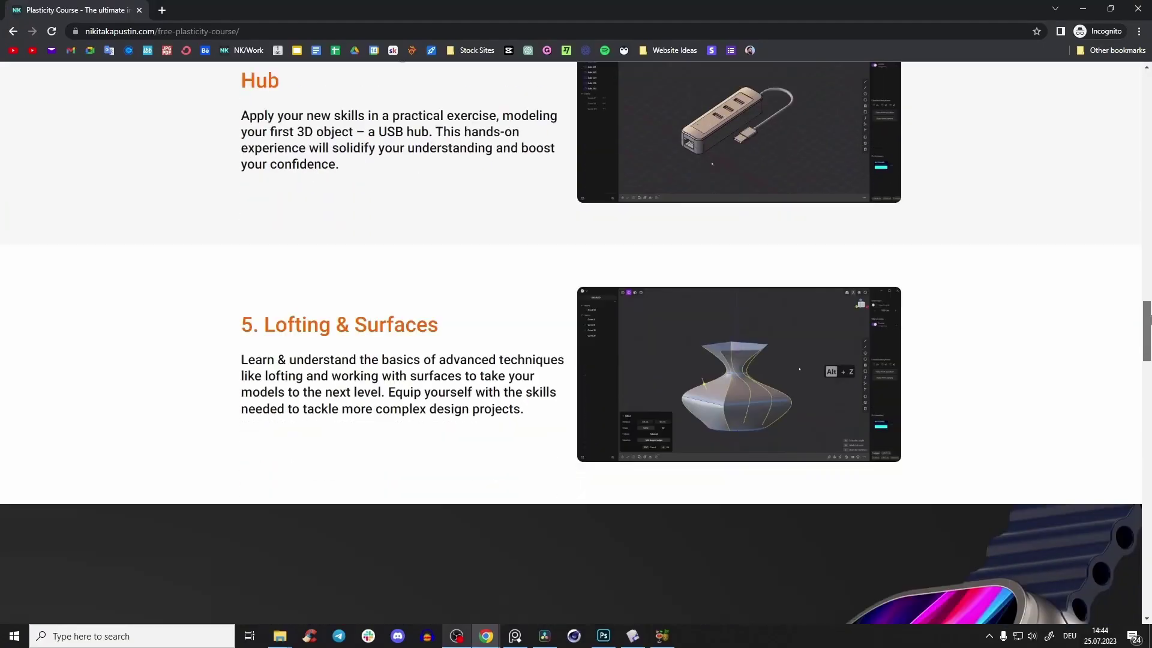
scroll(1147, 362, "down", 20)
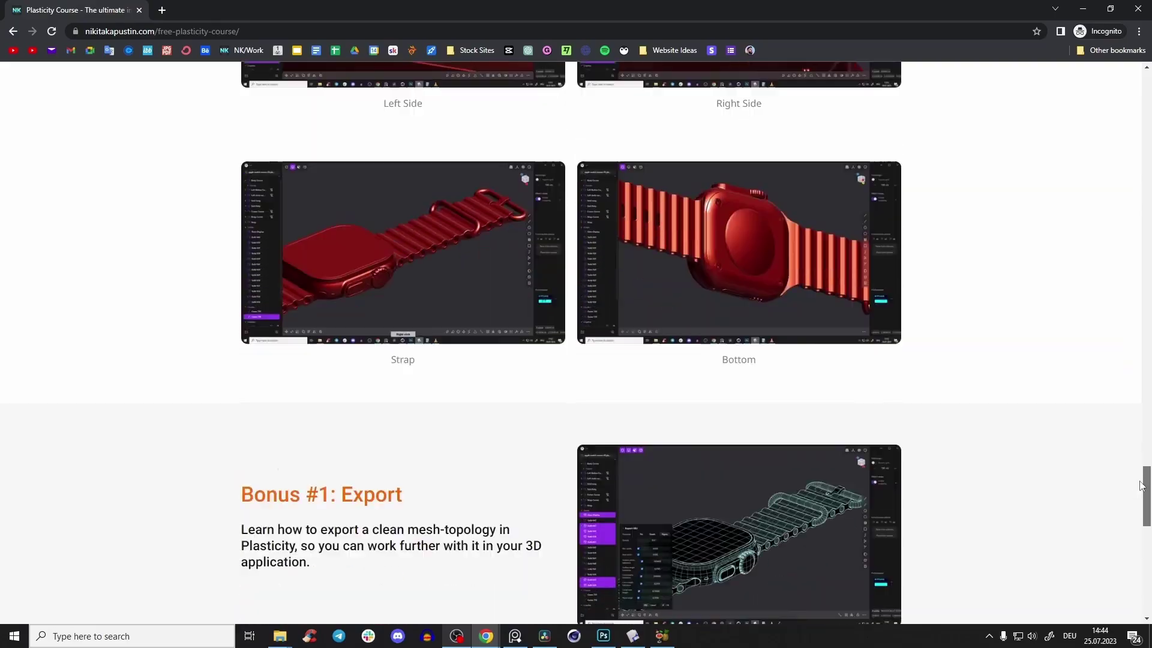